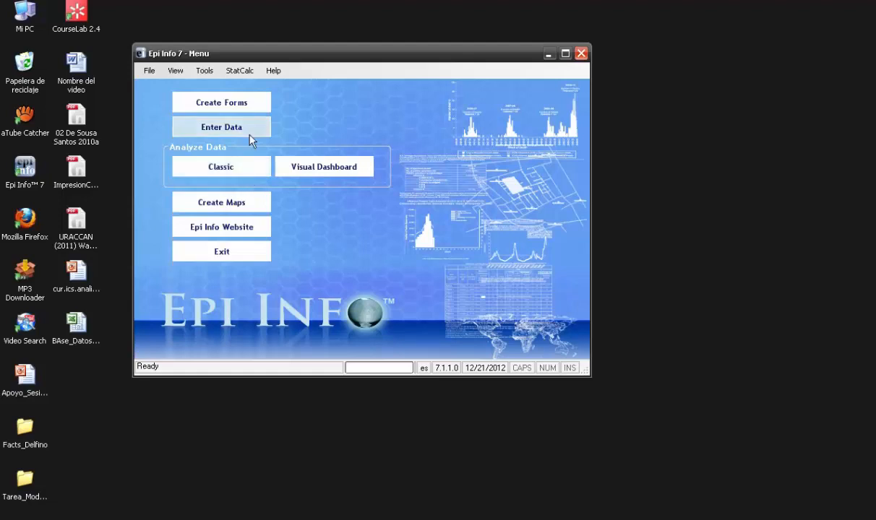
Step: Open the Classic data analysis module
click(203, 72)
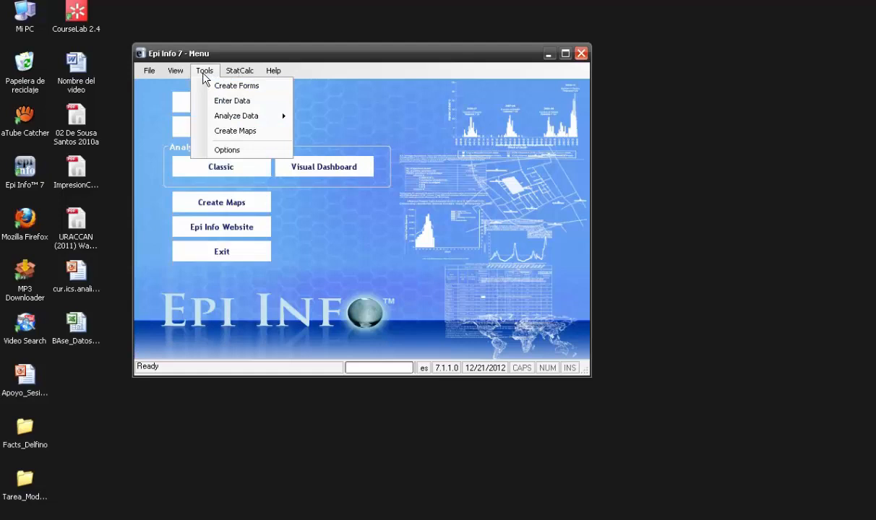
mouse_move(232, 119)
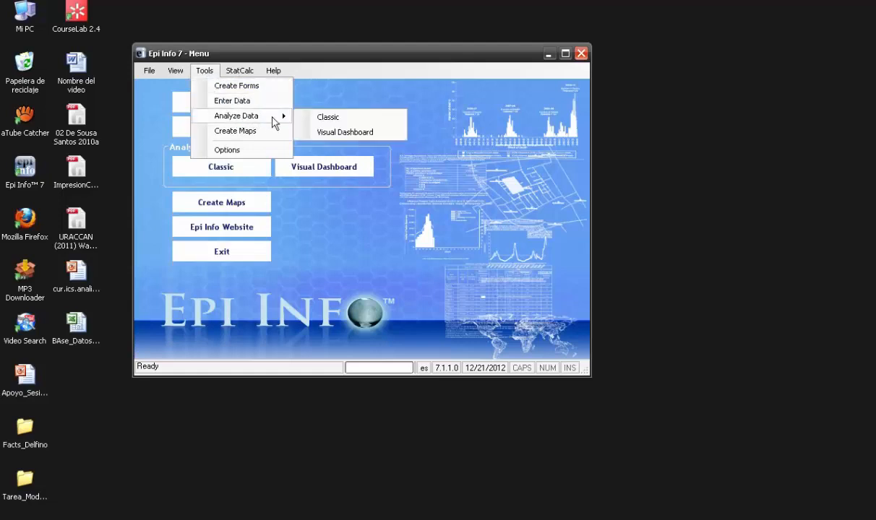
click(310, 118)
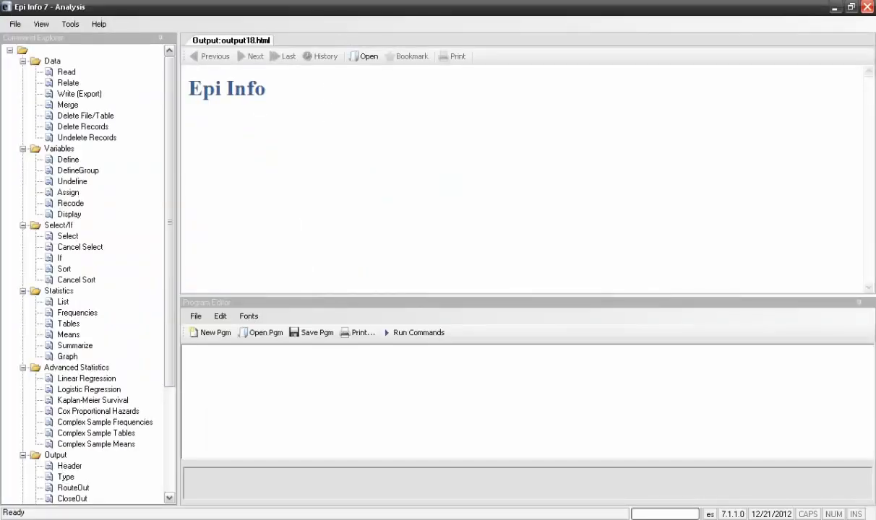
Step: Examine the available analysis commands across the Data, Variables, Statistics and Output groups, including the options for defining a variable
scroll(164, 120, down, 3)
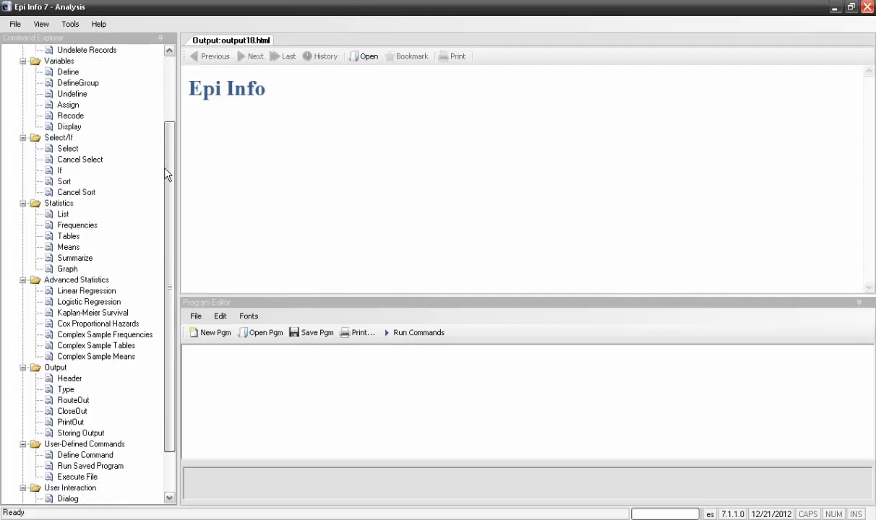
scroll(166, 174, up, 3)
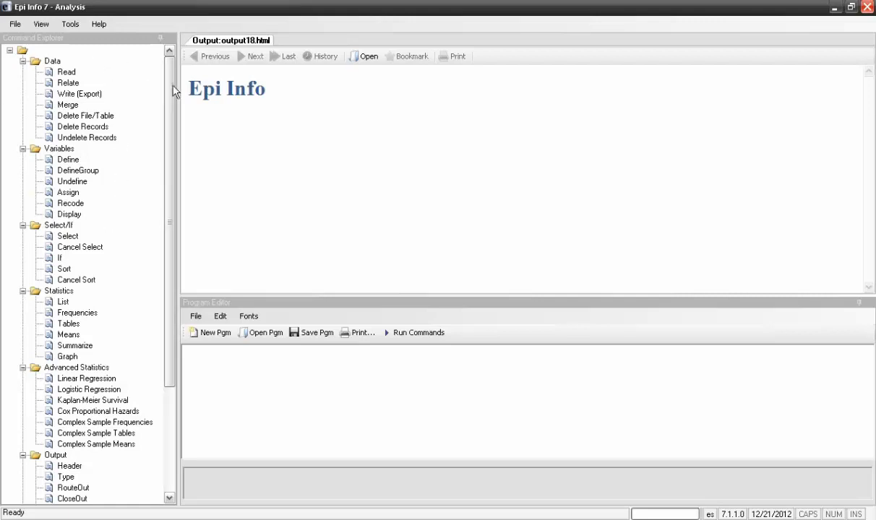
mouse_move(168, 91)
mouse_down()
mouse_move(170, 123)
mouse_move(171, 90)
mouse_up()
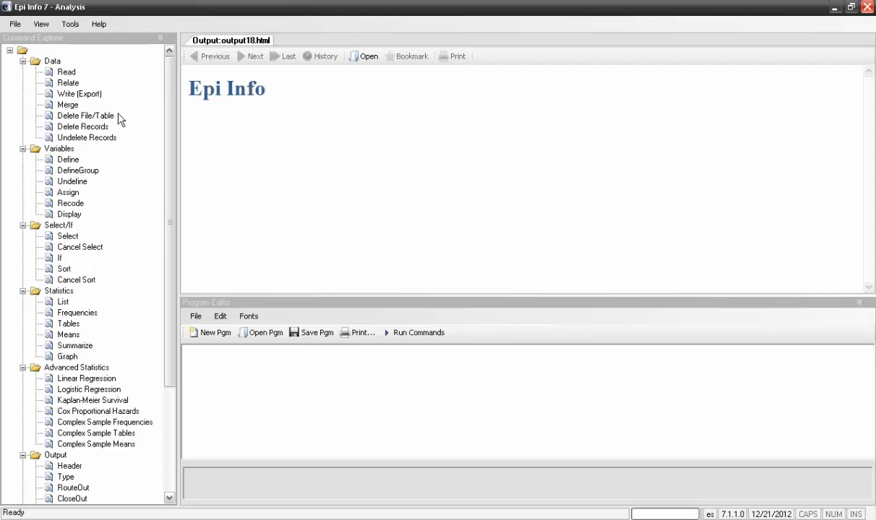
click(64, 152)
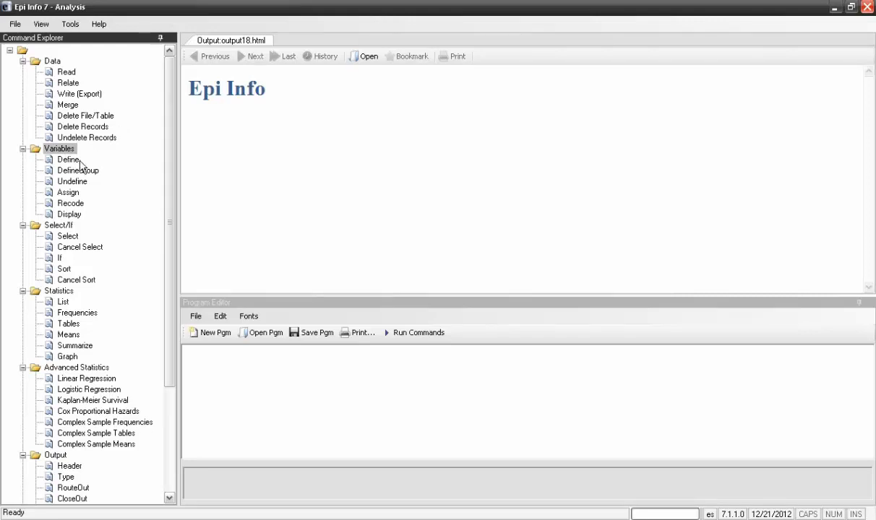
click(77, 160)
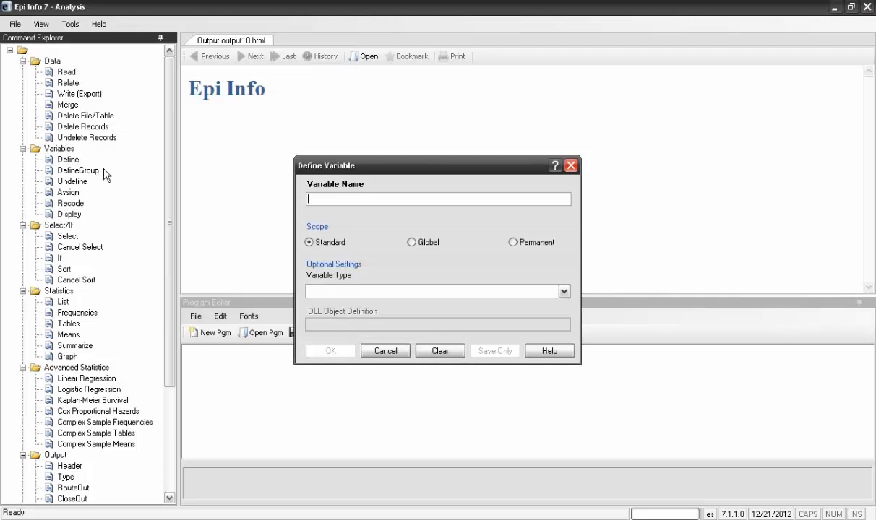
click(570, 167)
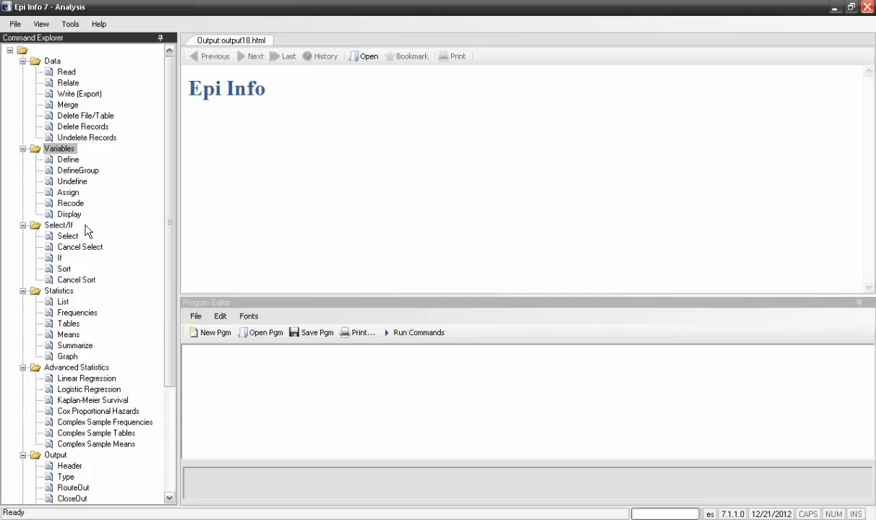
click(72, 293)
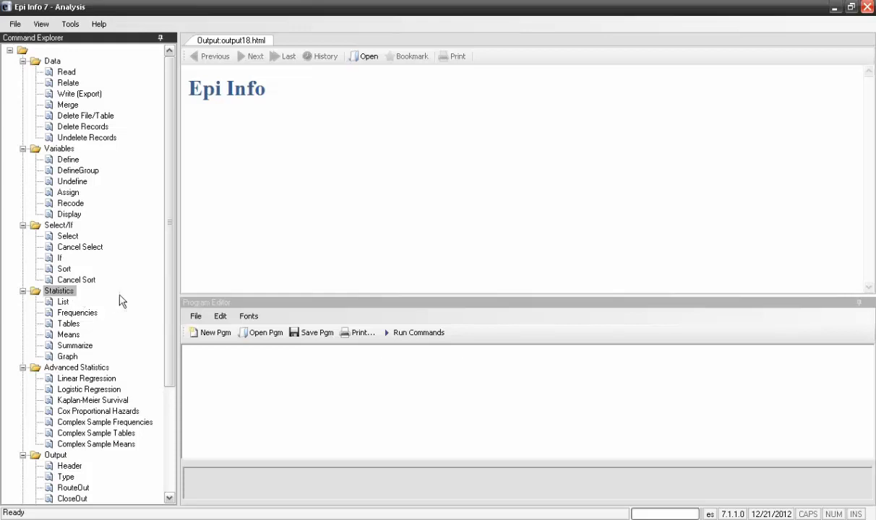
scroll(168, 326, down, 2)
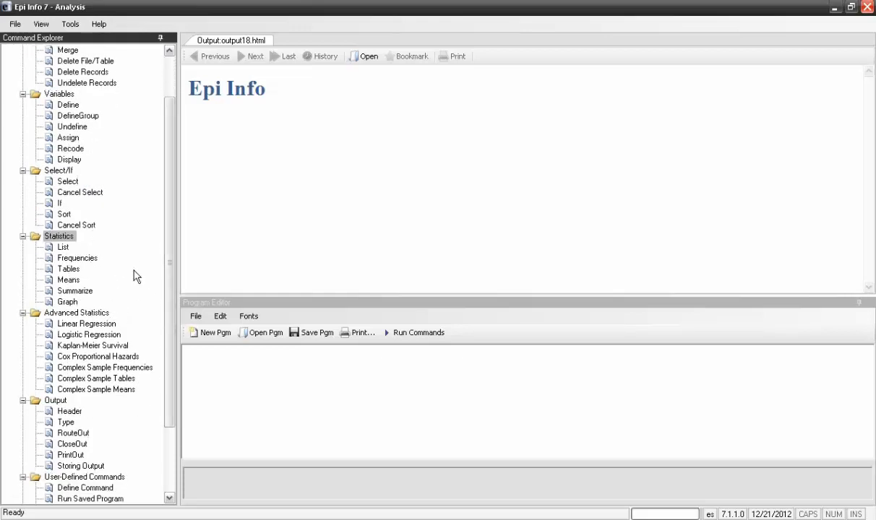
scroll(171, 304, down, 1)
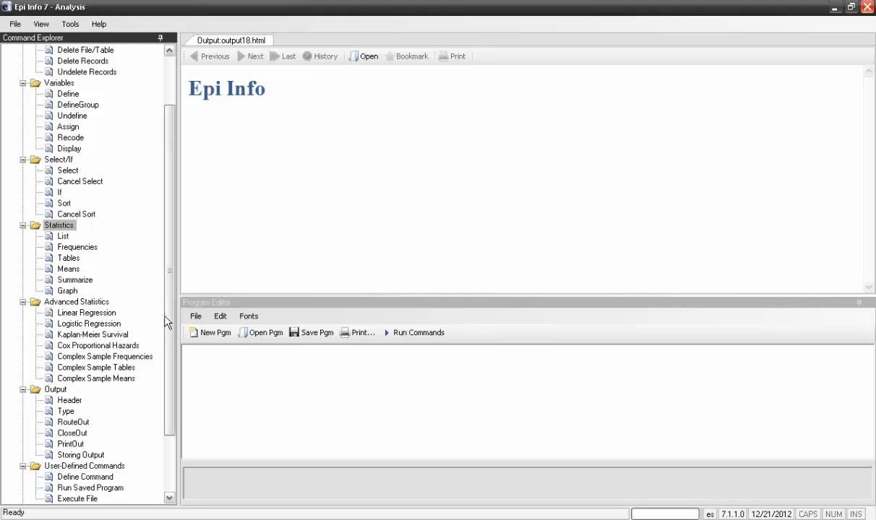
drag(169, 320, 172, 258)
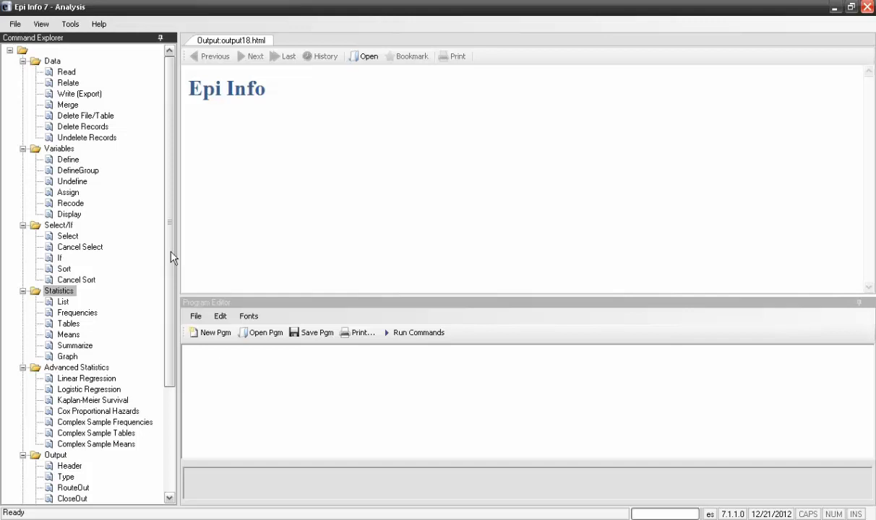
Step: Start the Read command with Epi Info 7 Project as the database type and check the recent data sources
click(60, 63)
double_click(68, 72)
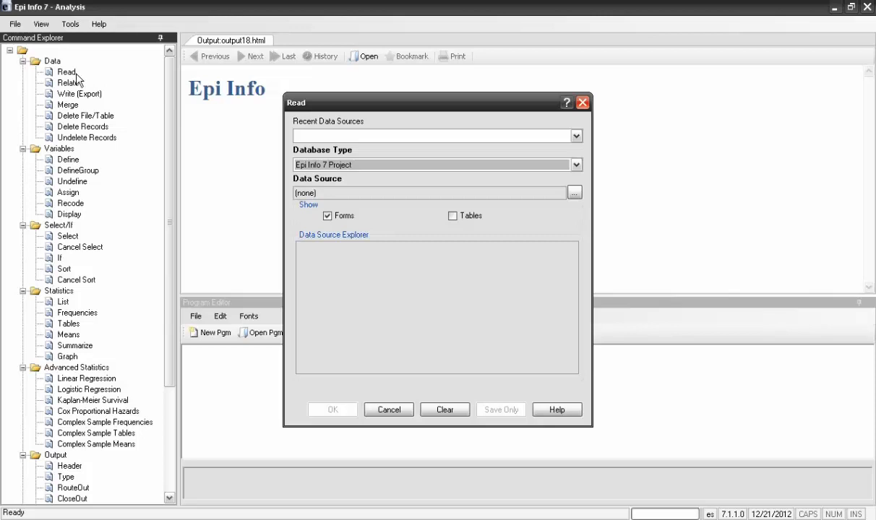
drag(356, 109, 300, 134)
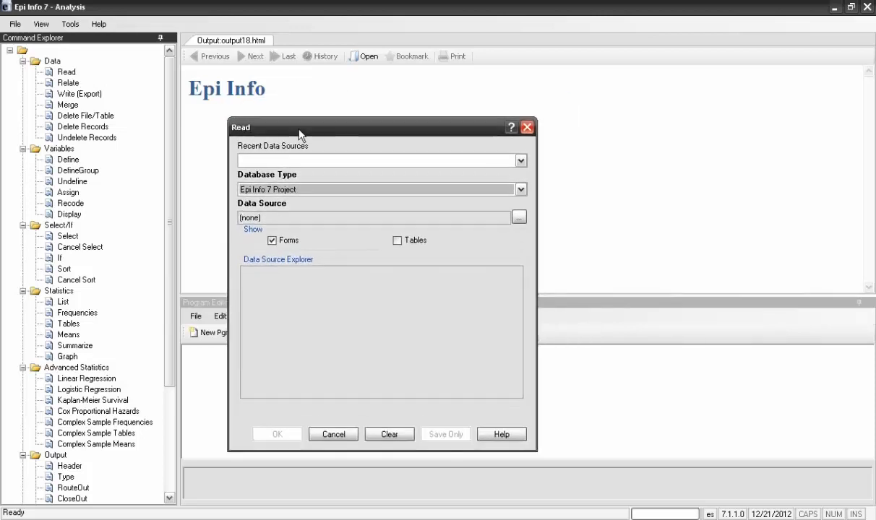
click(521, 162)
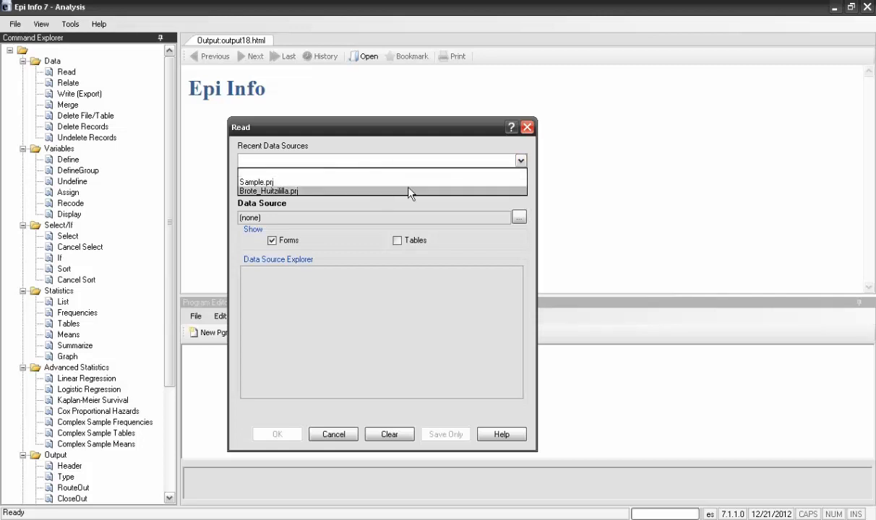
click(536, 162)
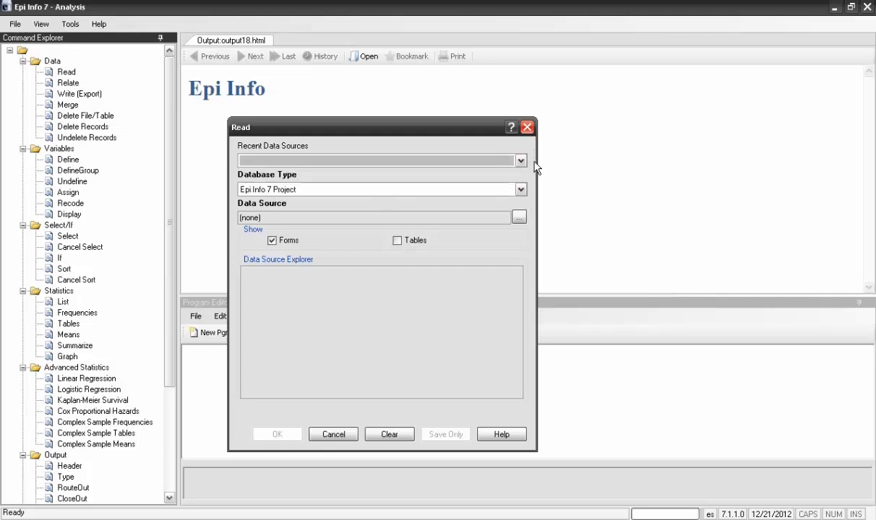
Step: Set the data source to Brote_Huitzililla.prj from the Brote_Huitzililla folder in Projects
click(519, 218)
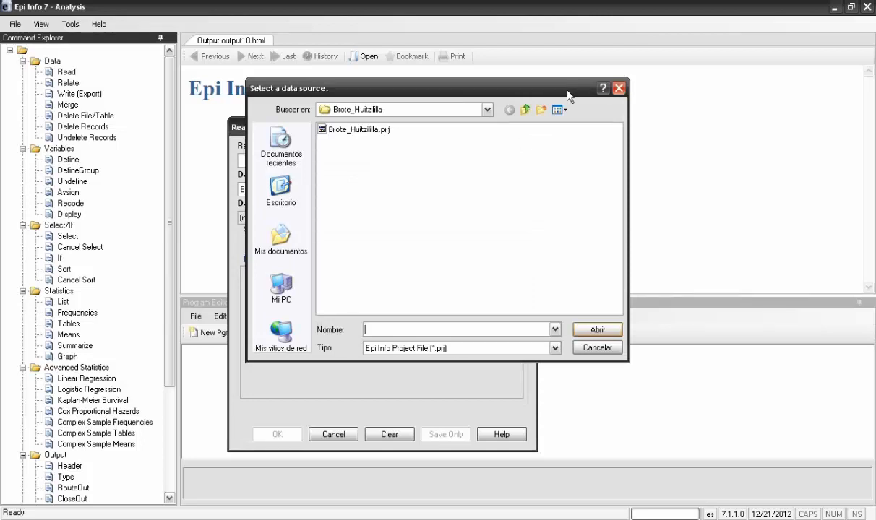
drag(548, 94, 705, 96)
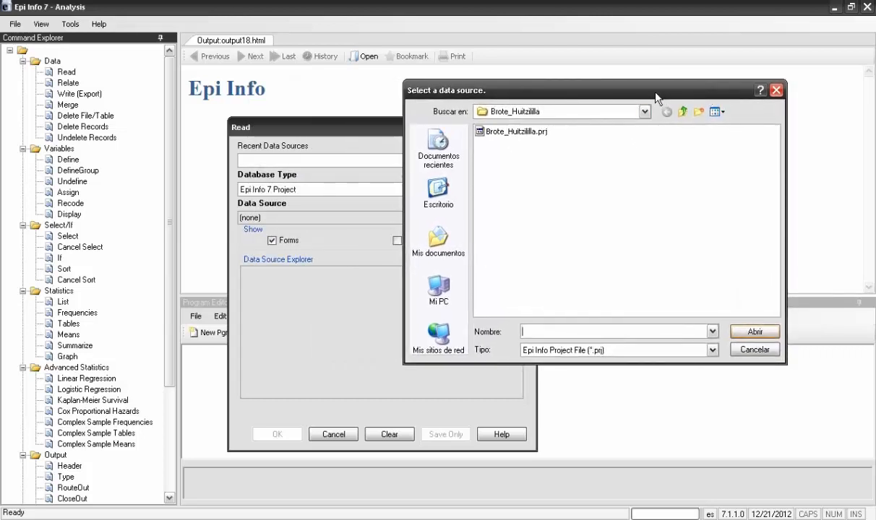
drag(621, 87, 610, 63)
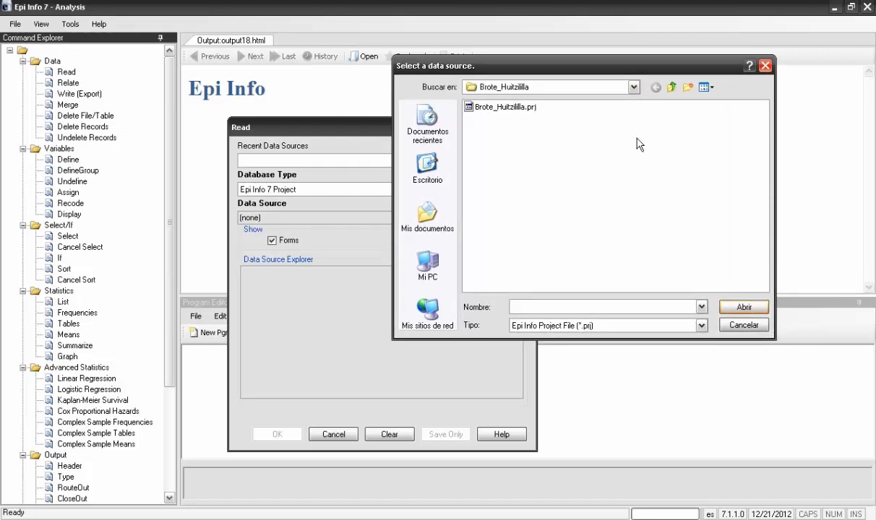
click(671, 88)
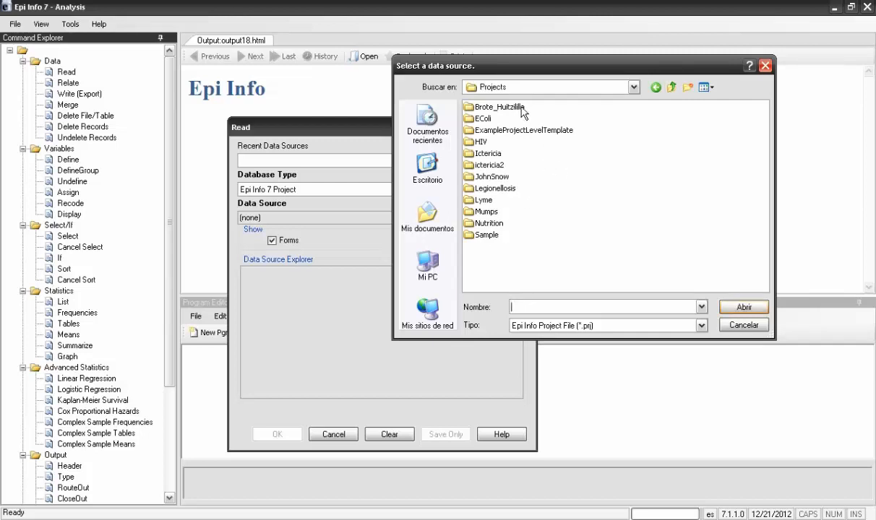
double_click(499, 107)
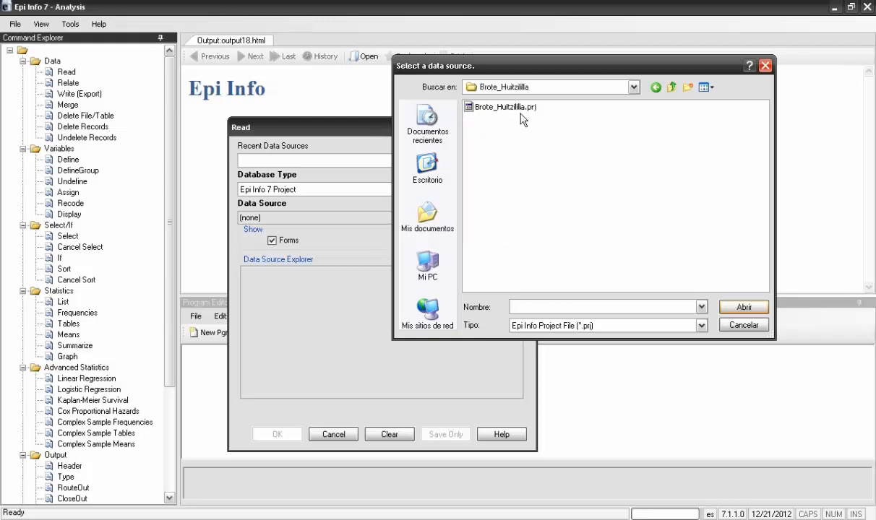
click(499, 107)
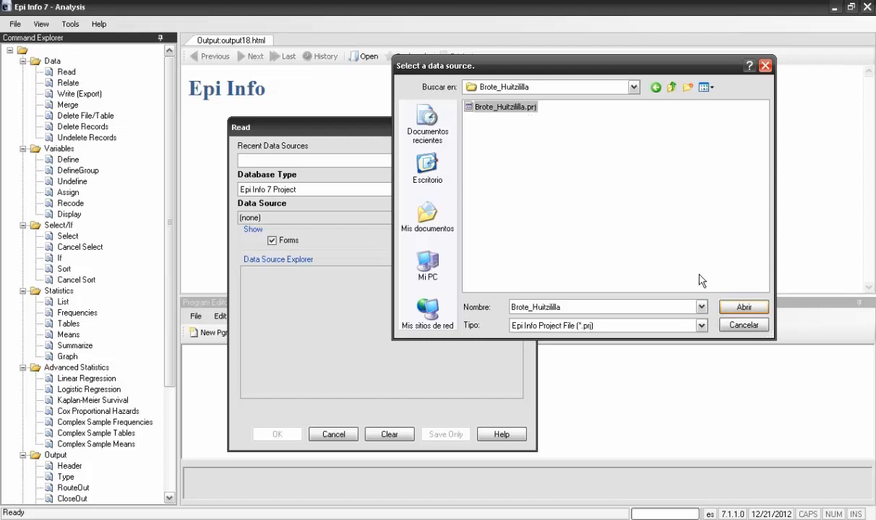
click(739, 309)
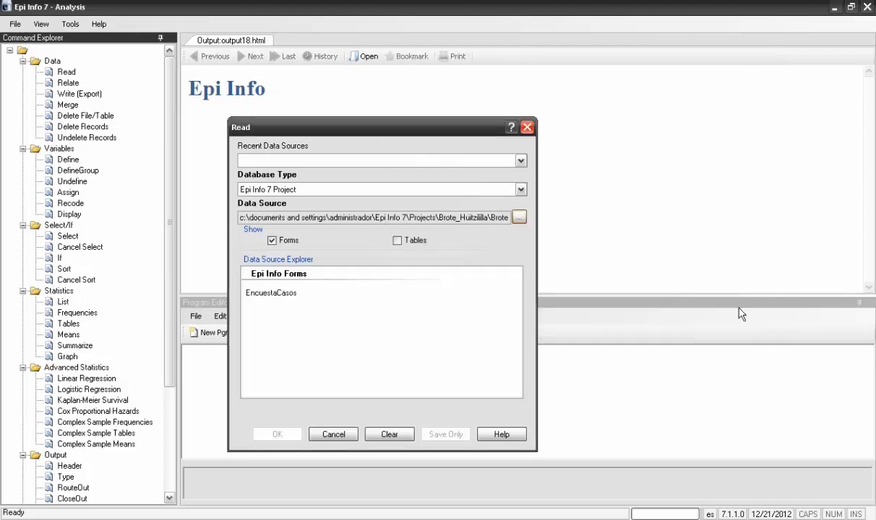
Step: Read the EncuestaCasos form into the analysis and inspect the generated READ command line
click(284, 296)
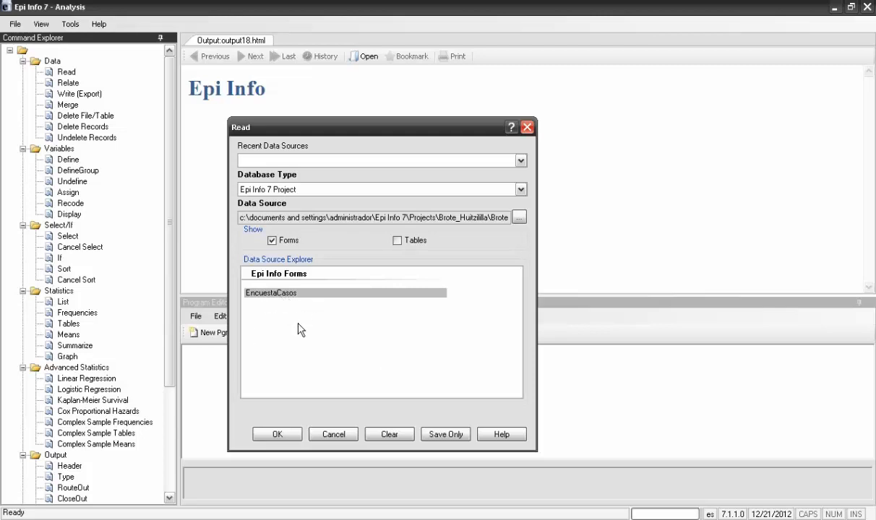
click(277, 436)
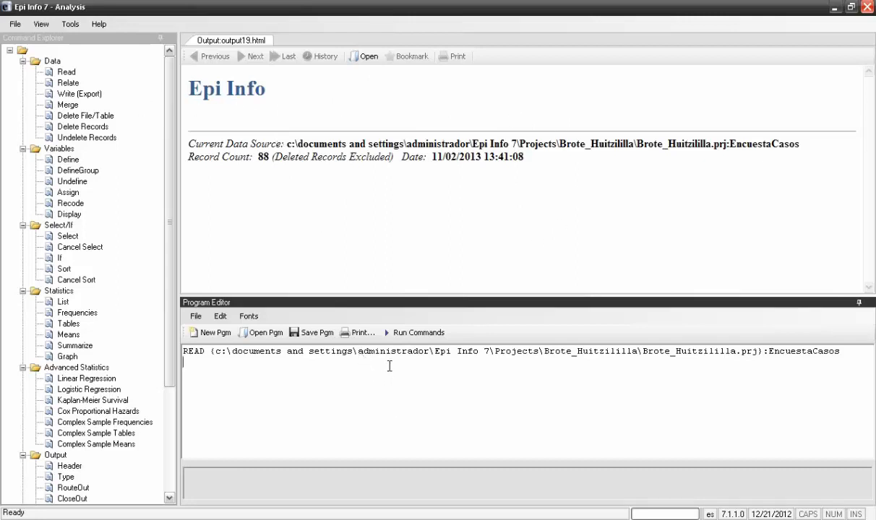
drag(850, 352, 186, 352)
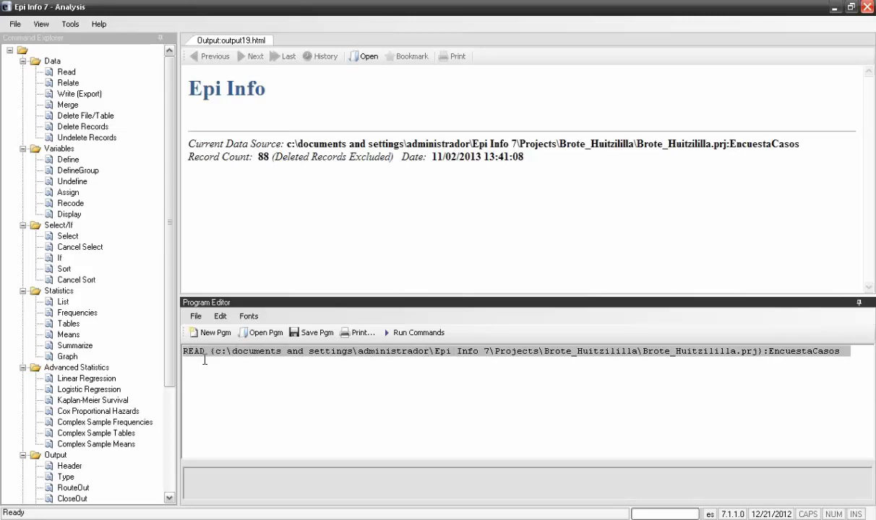
click(214, 376)
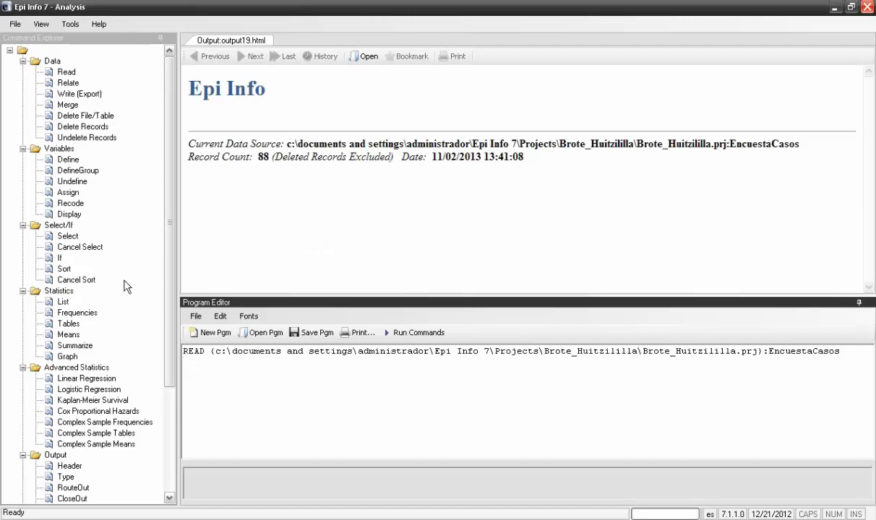
Step: List all variables (*) of the loaded data set in Grid display mode
click(65, 302)
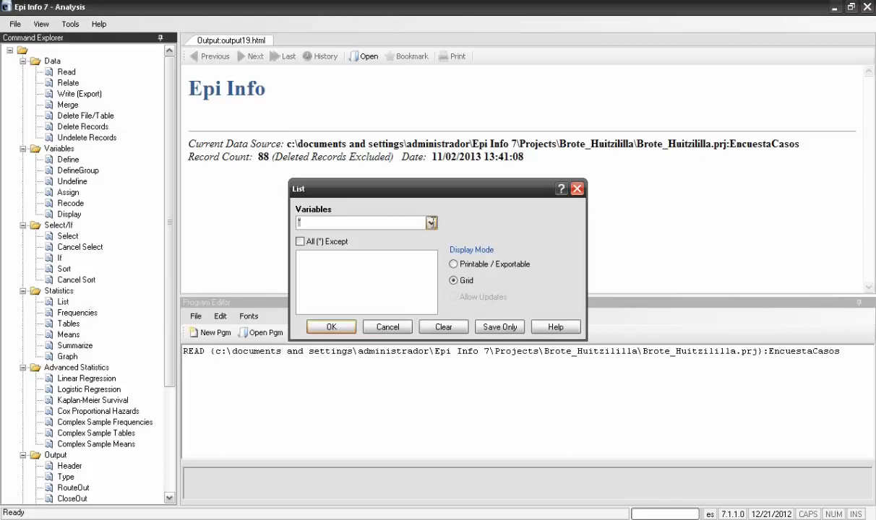
drag(427, 193, 315, 141)
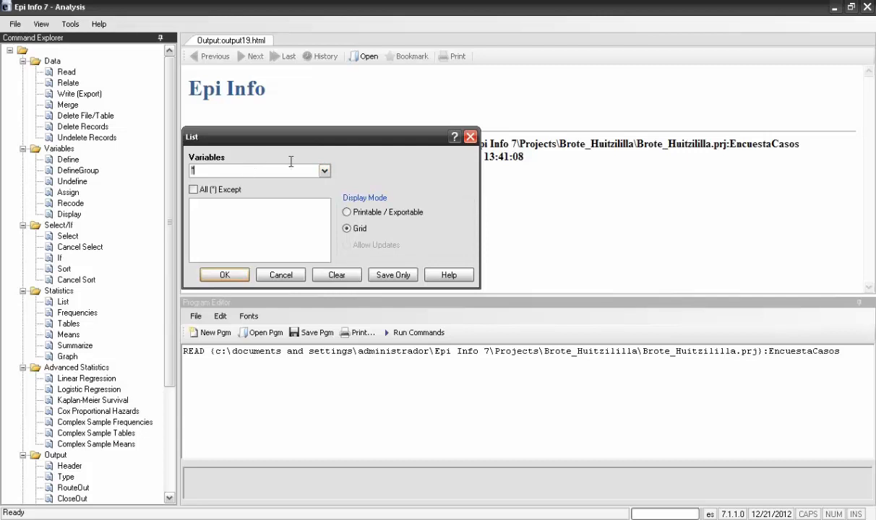
click(324, 171)
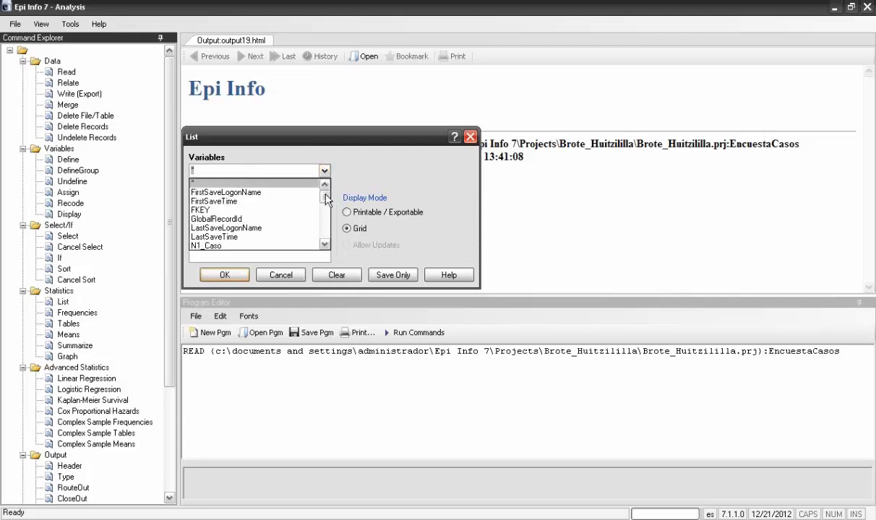
mouse_move(325, 191)
mouse_down()
mouse_move(326, 242)
mouse_move(326, 197)
mouse_up()
click(351, 231)
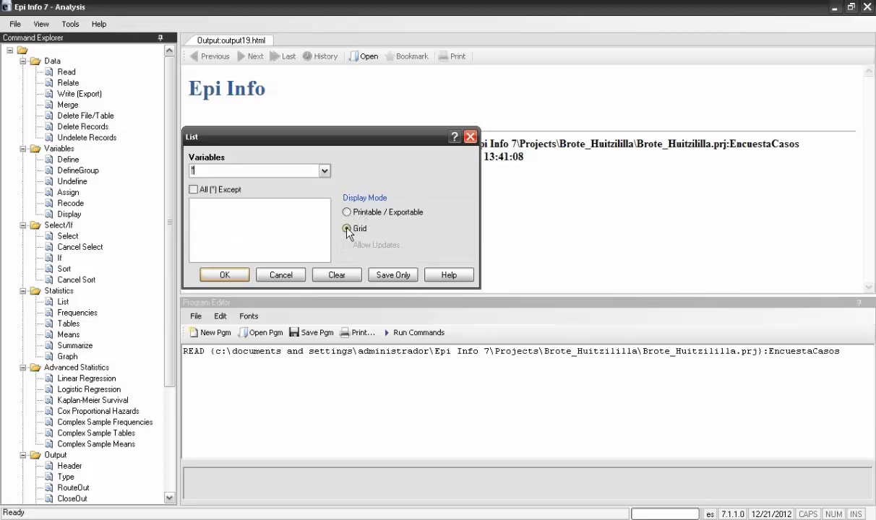
click(325, 171)
click(325, 171)
click(224, 276)
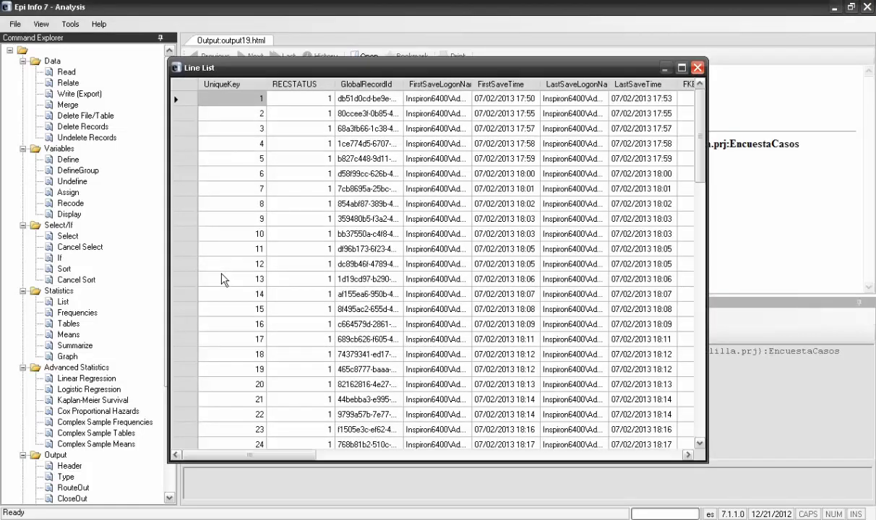
Step: Examine the line list's columns from UniqueKey through N3_sexo and close the list
drag(263, 67, 284, 54)
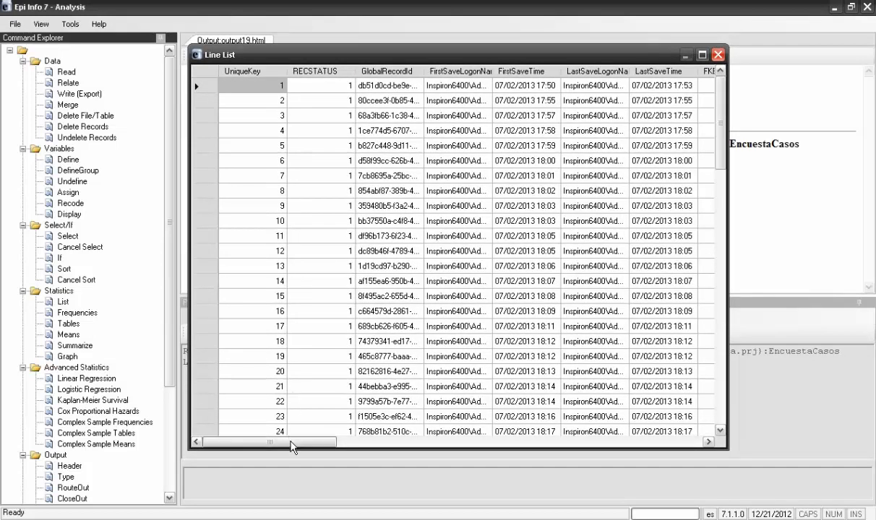
drag(291, 448, 313, 449)
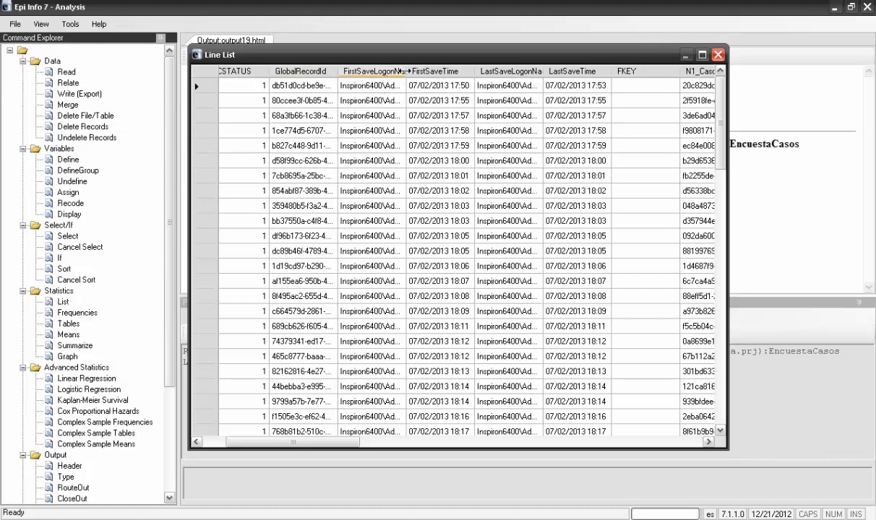
mouse_move(405, 72)
mouse_down()
mouse_move(431, 71)
mouse_move(394, 72)
mouse_move(410, 72)
mouse_up()
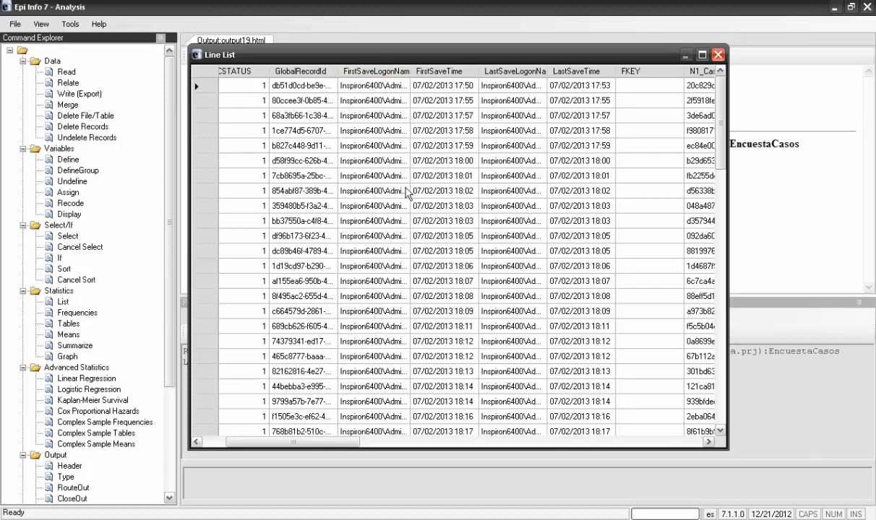
mouse_move(410, 72)
mouse_down()
mouse_move(483, 78)
mouse_move(406, 78)
mouse_up()
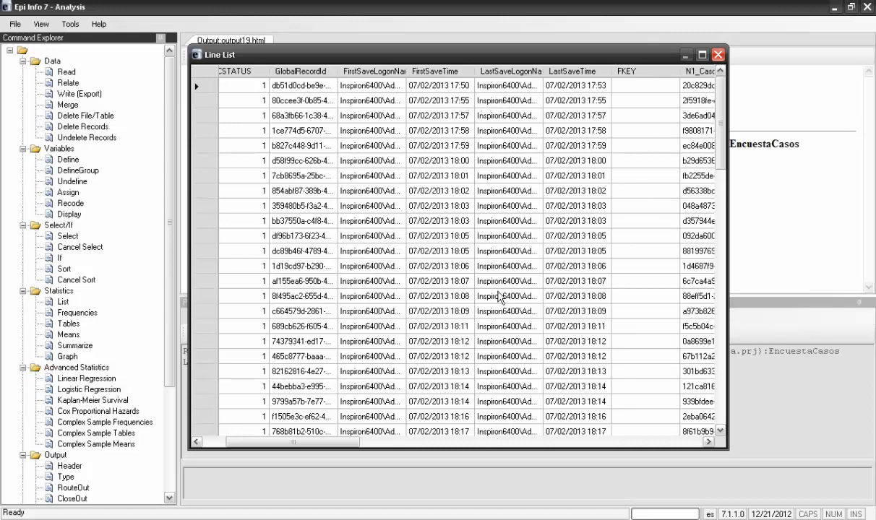
drag(352, 443, 476, 446)
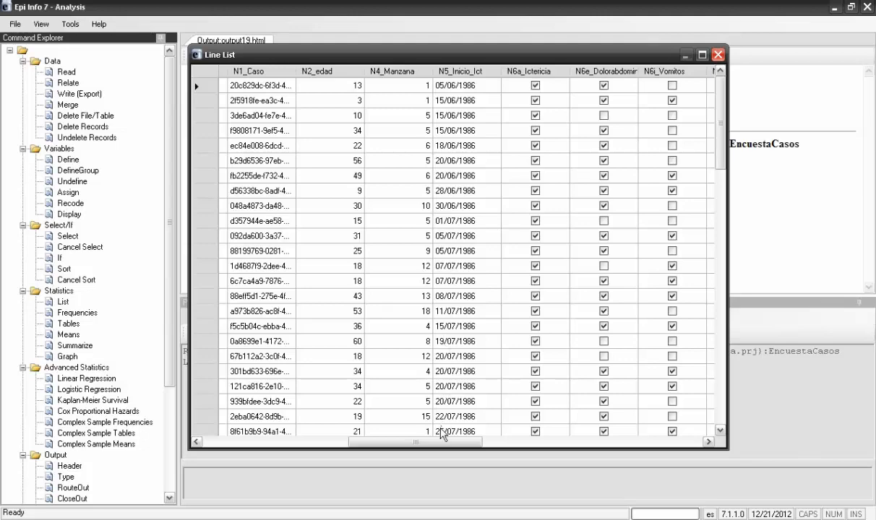
drag(438, 444, 454, 443)
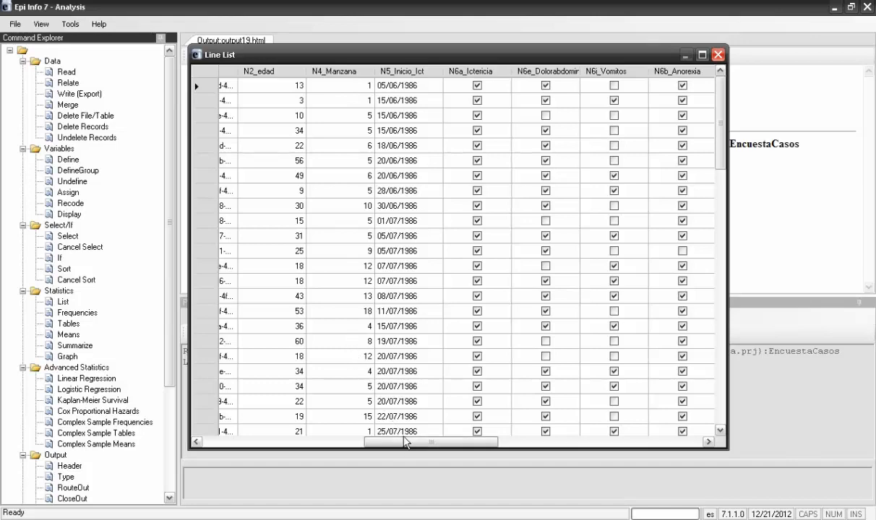
drag(404, 439, 444, 442)
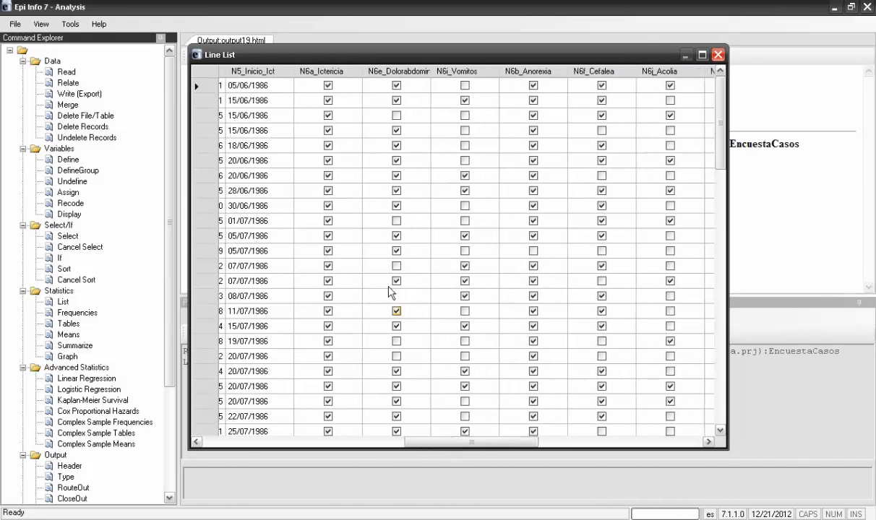
drag(489, 439, 652, 442)
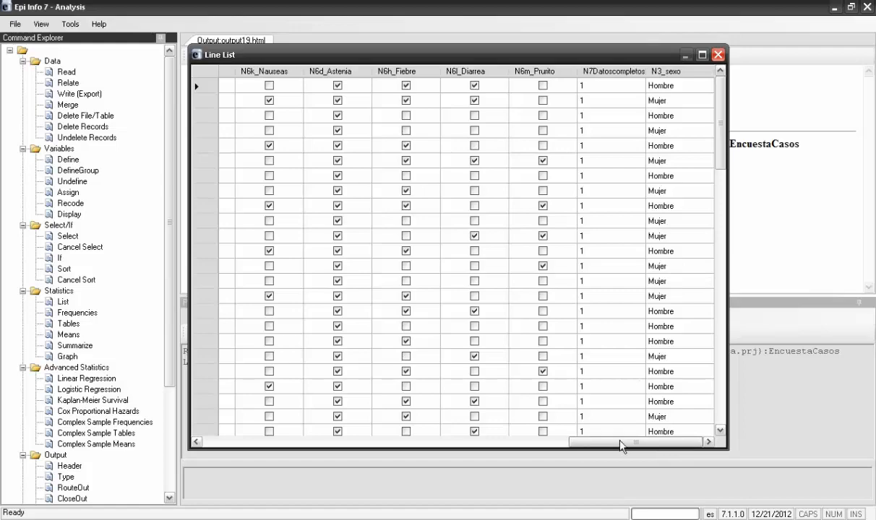
drag(622, 442, 238, 449)
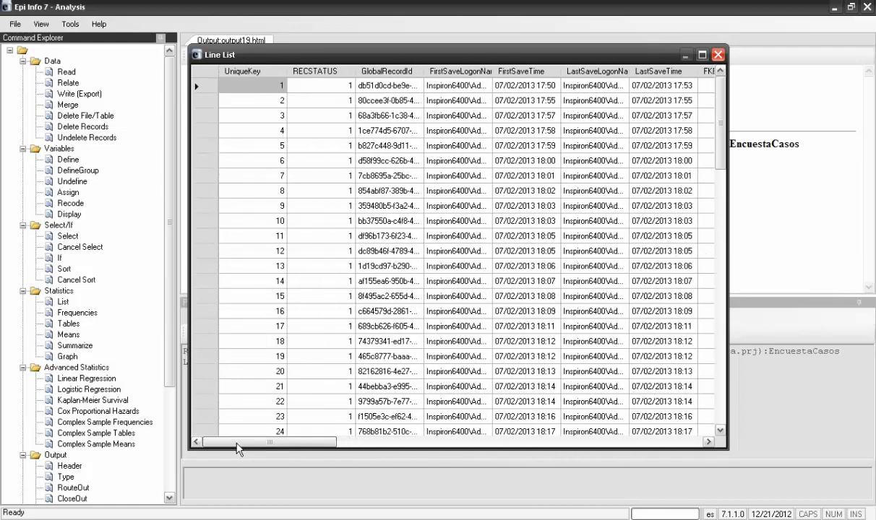
click(719, 56)
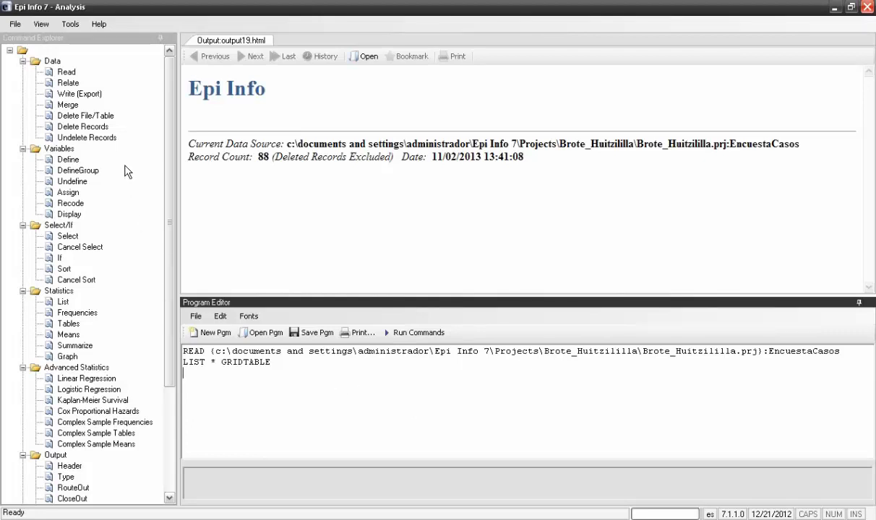
Step: Sort the records by N2_edad in descending order and inspect the generated SORT command line
click(70, 270)
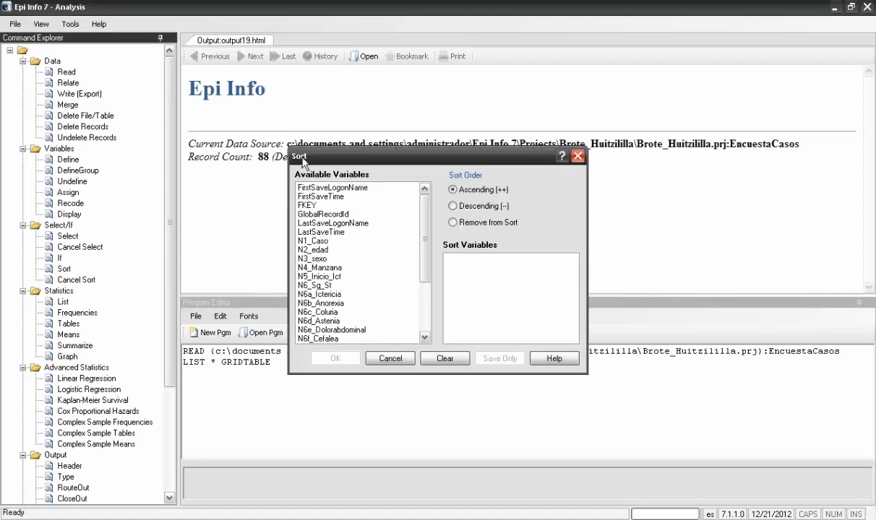
drag(326, 161, 218, 123)
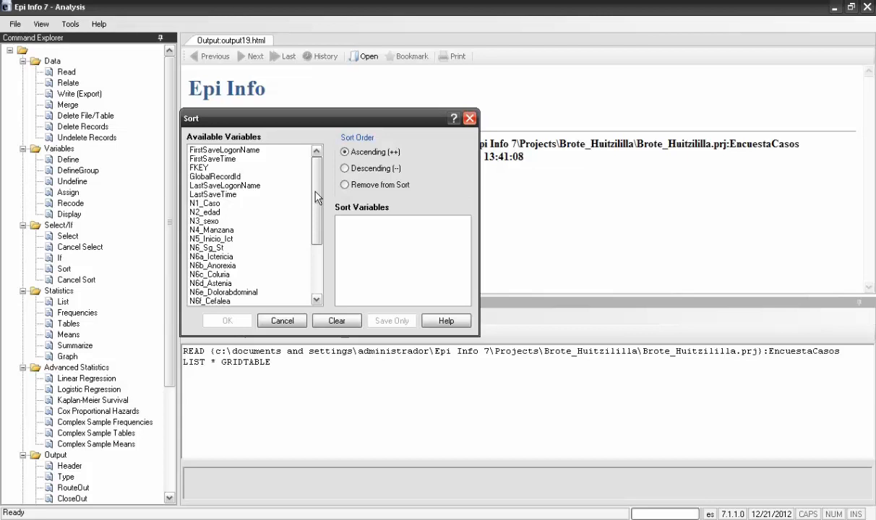
click(222, 212)
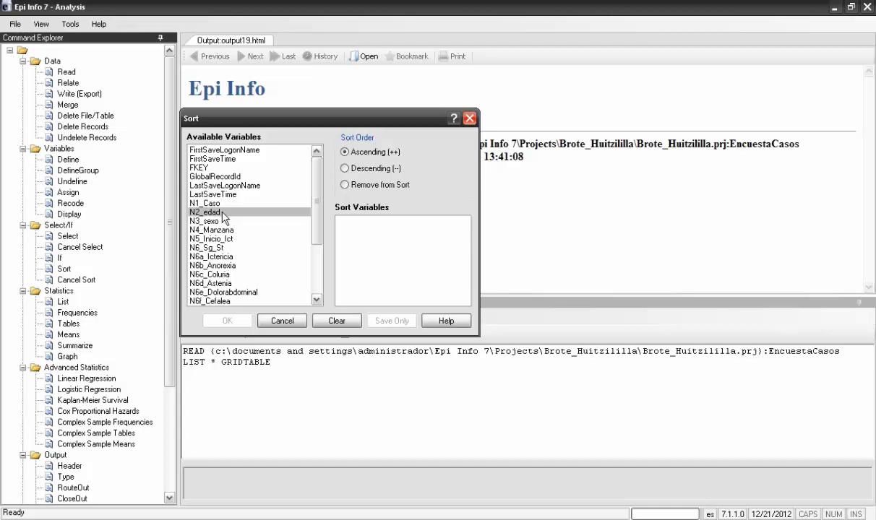
double_click(220, 213)
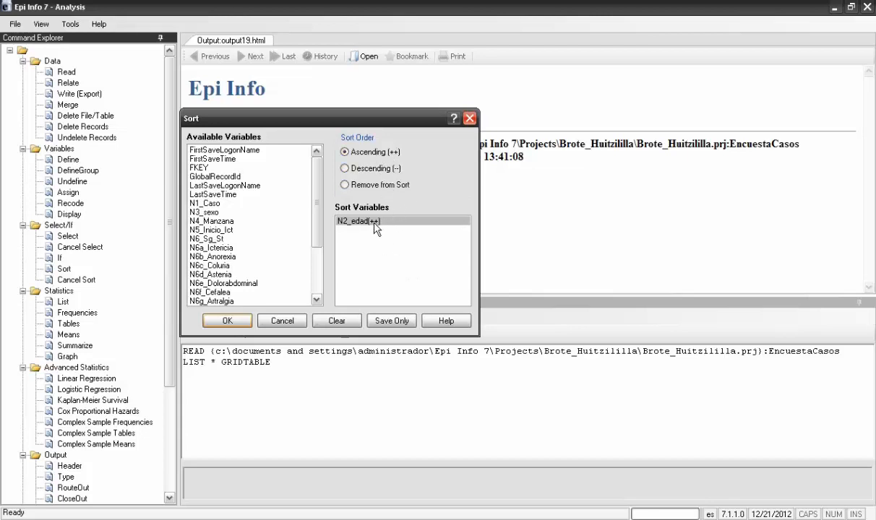
click(370, 172)
click(227, 320)
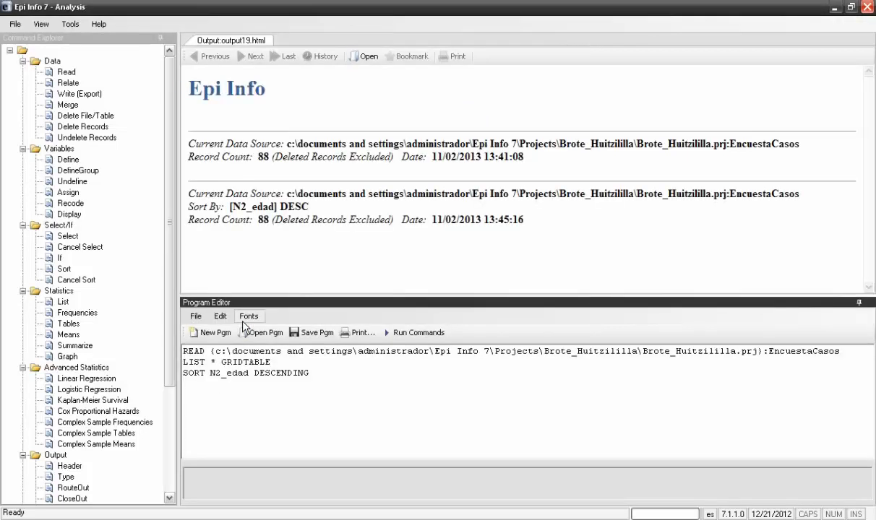
drag(318, 376, 180, 375)
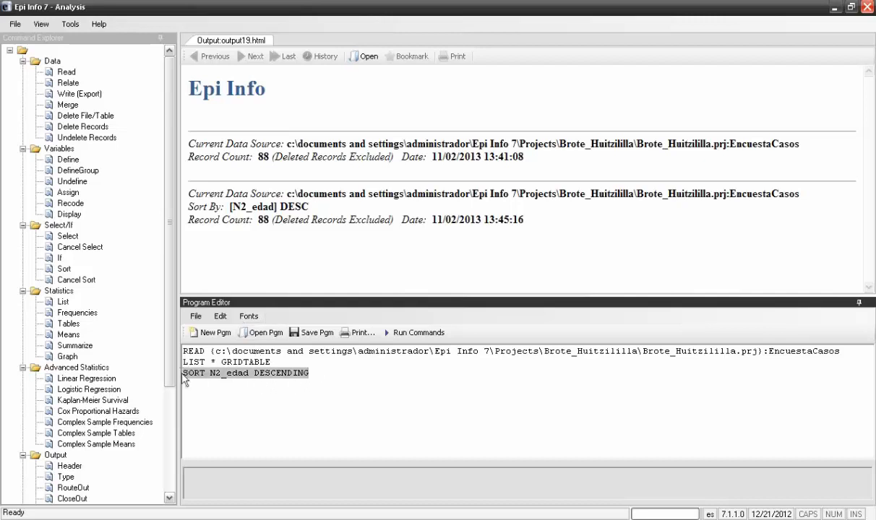
click(296, 401)
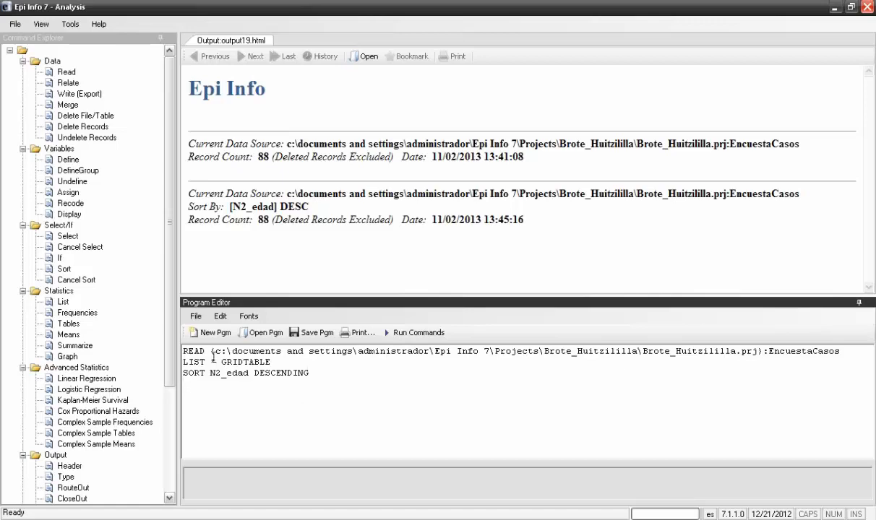
Step: List all variables (*) of the sorted records in Grid mode and check the N2_edad order down to the last record
double_click(62, 303)
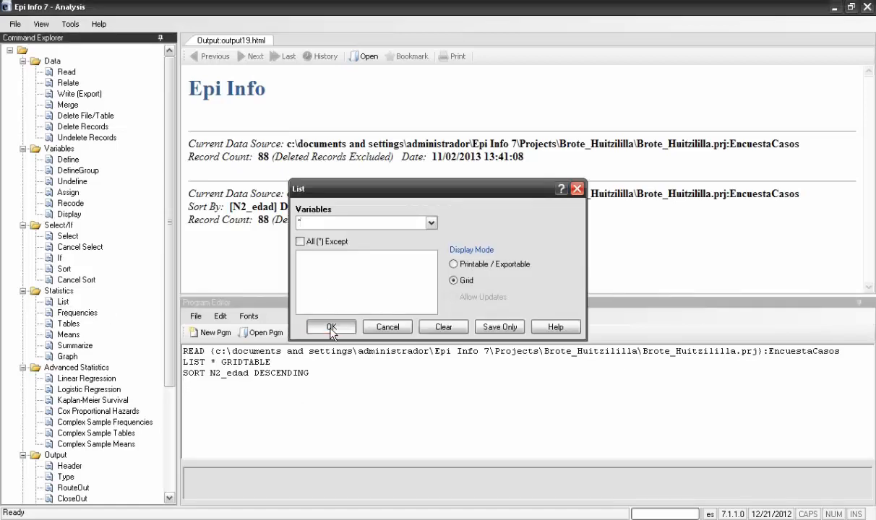
click(331, 328)
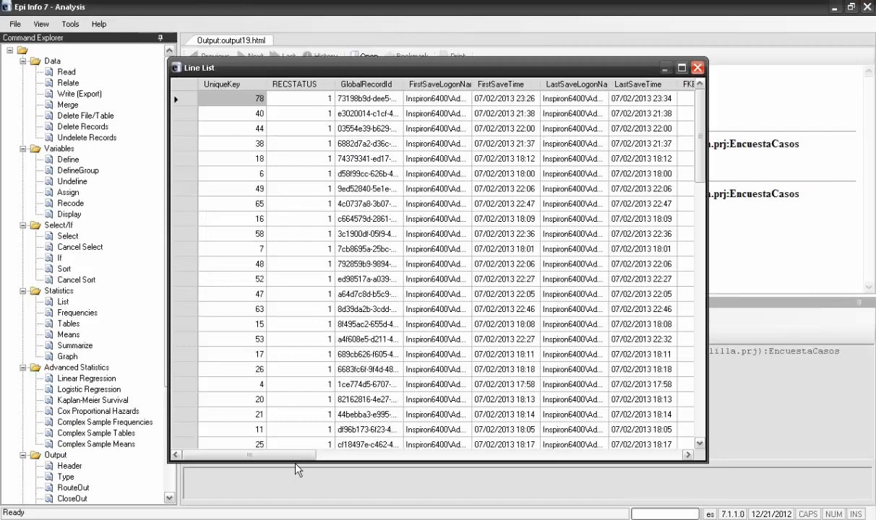
drag(295, 455, 430, 460)
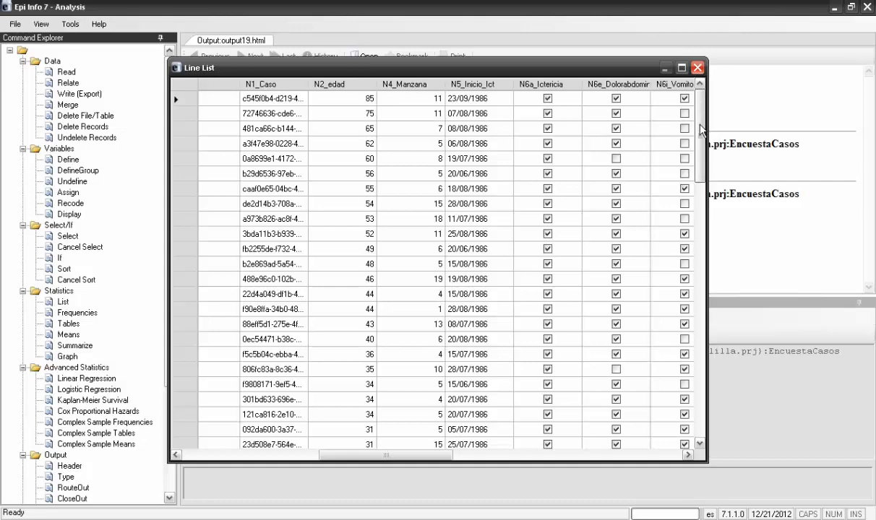
drag(700, 128, 699, 386)
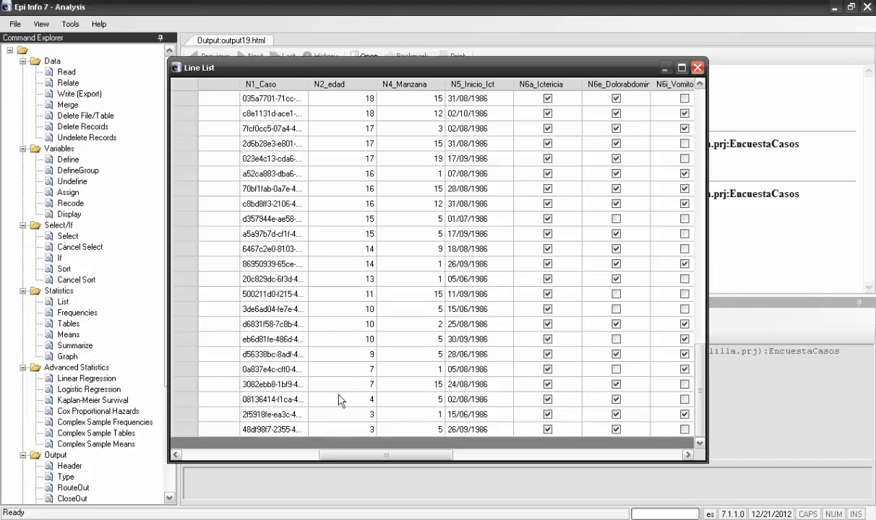
click(697, 68)
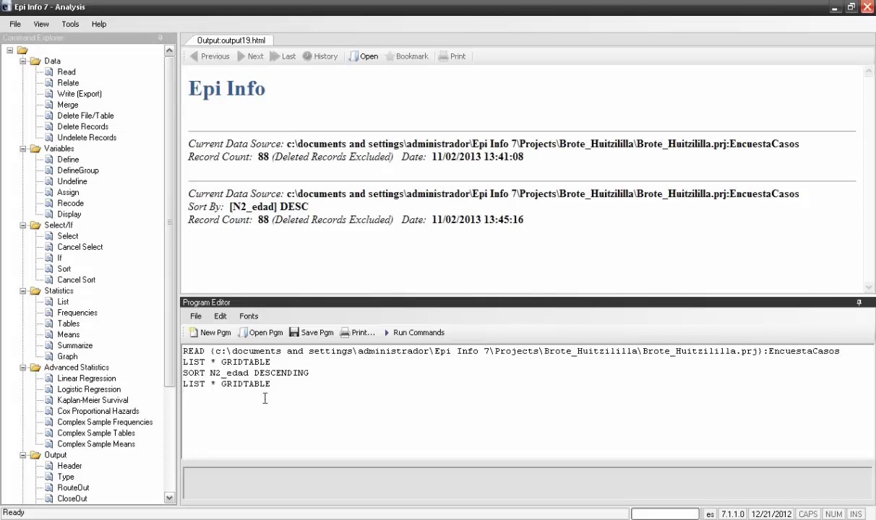
drag(271, 384, 184, 388)
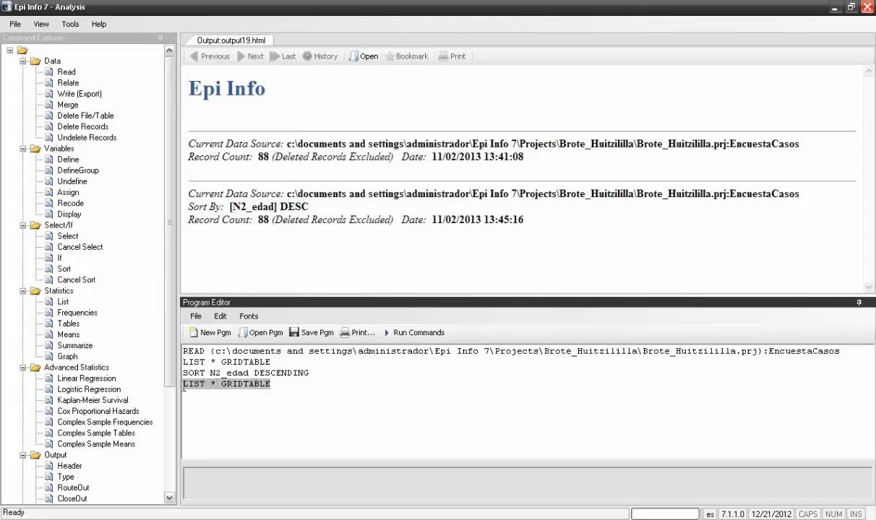
click(276, 392)
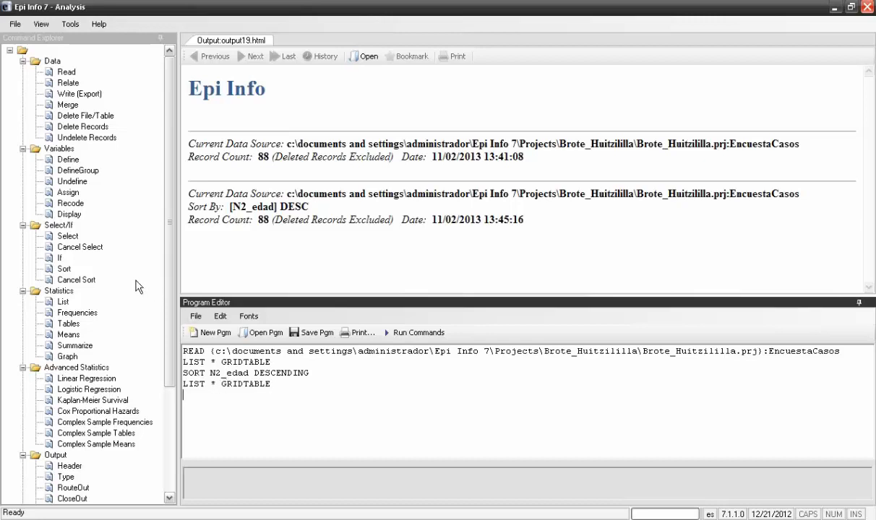
Step: Cancel the current sort and list all variables (*) in Grid mode again to check the record order
double_click(78, 281)
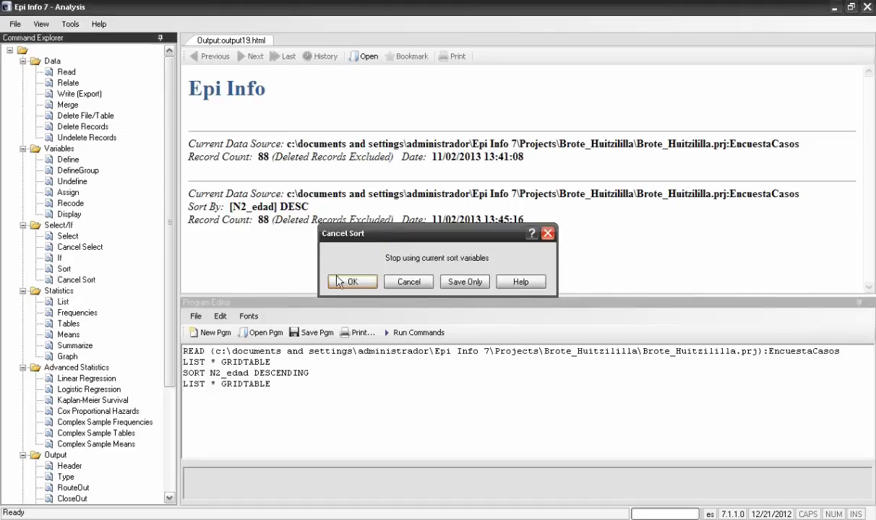
click(339, 282)
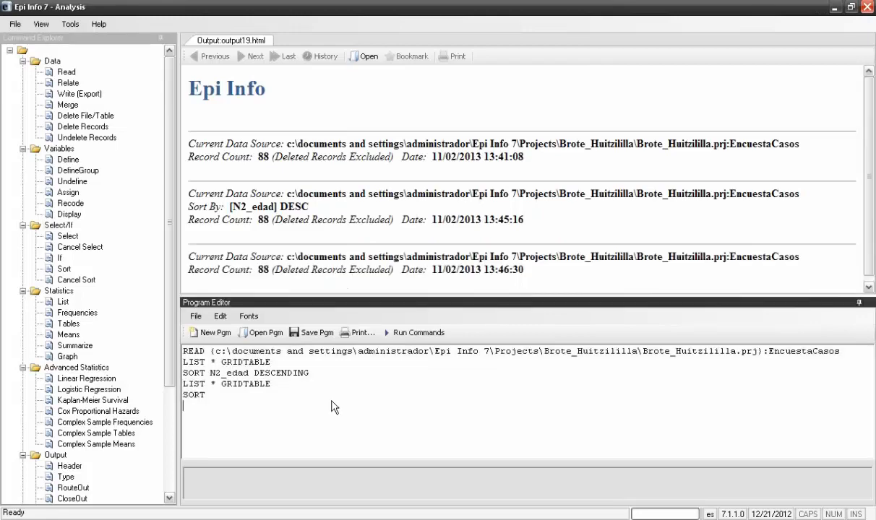
click(63, 302)
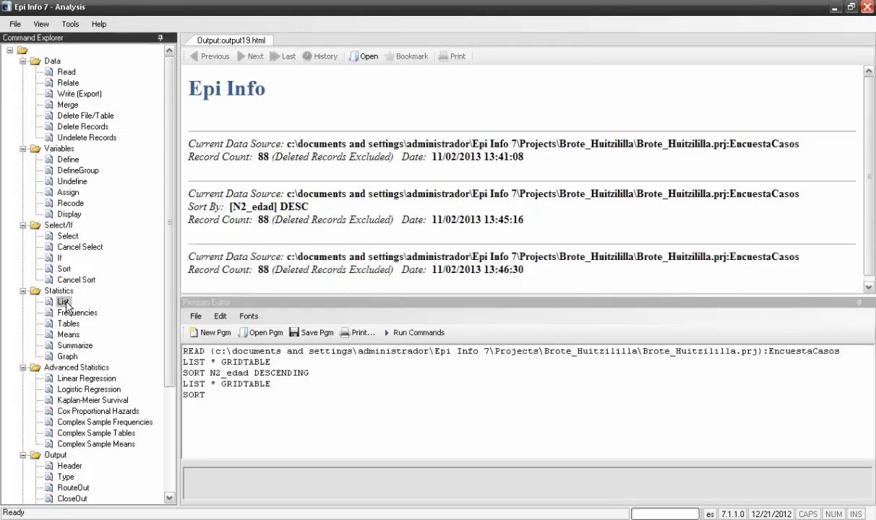
double_click(63, 302)
click(341, 319)
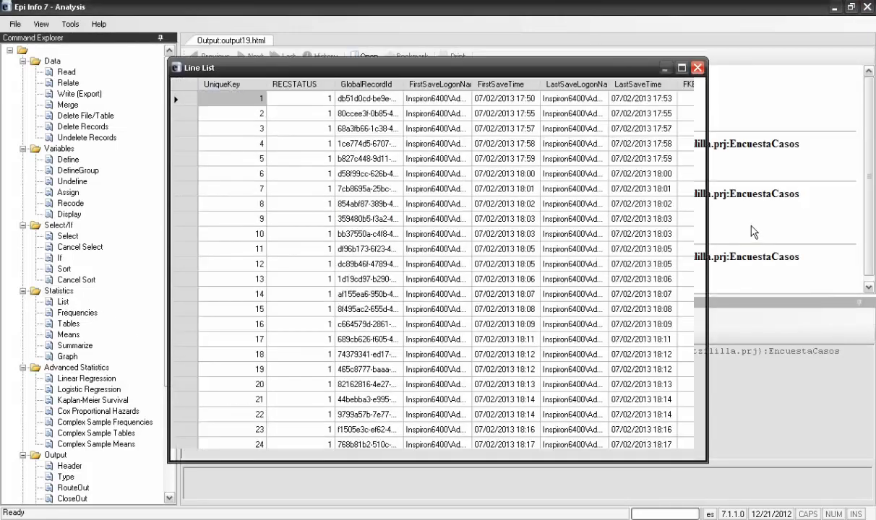
drag(300, 456, 419, 462)
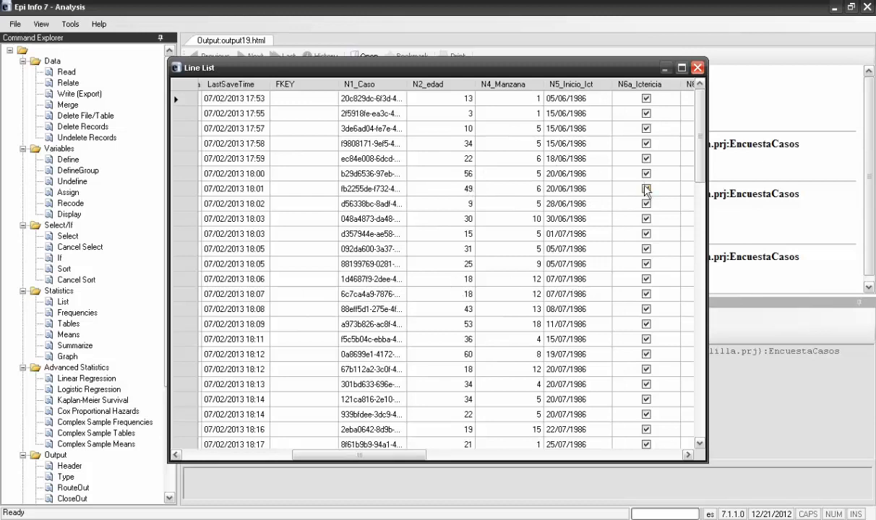
drag(706, 166, 699, 138)
click(697, 67)
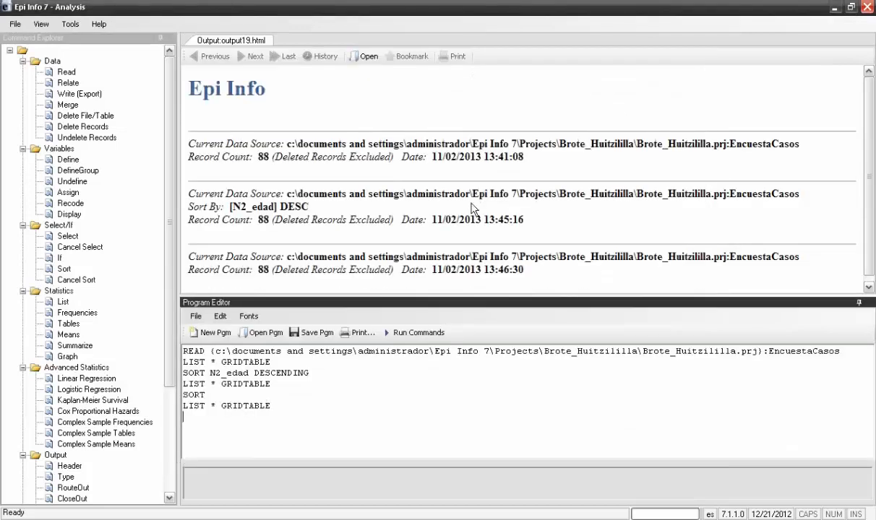
click(321, 440)
Step: Run Frequencies on the N3_sexo variable without weighting or stratification and review the output table
click(88, 314)
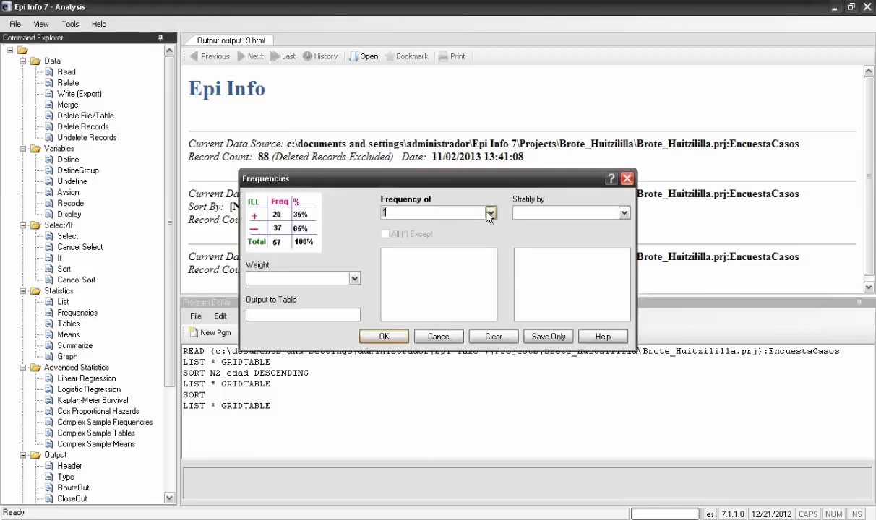
click(489, 213)
drag(491, 237, 492, 251)
click(454, 239)
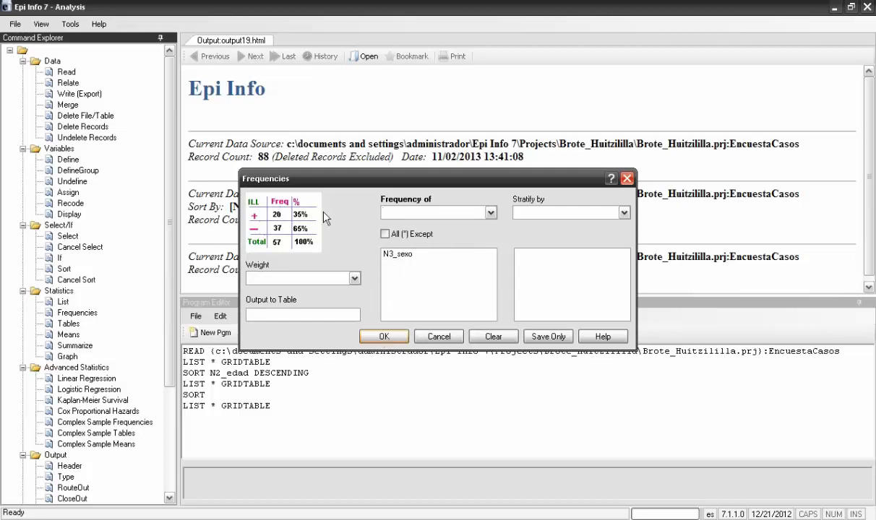
drag(305, 184, 216, 219)
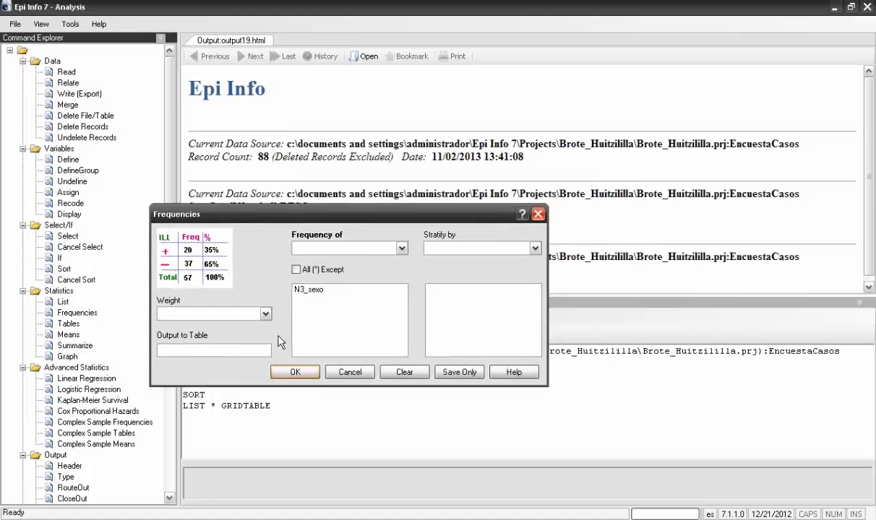
click(292, 373)
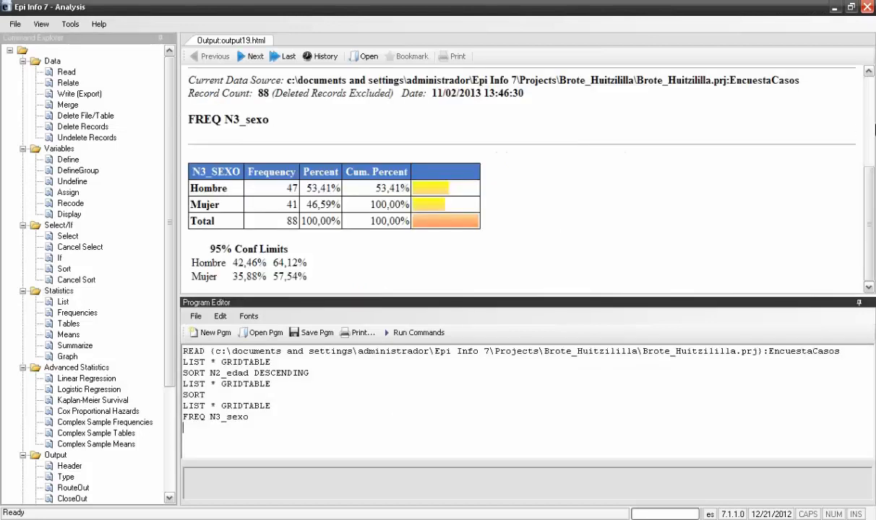
click(867, 192)
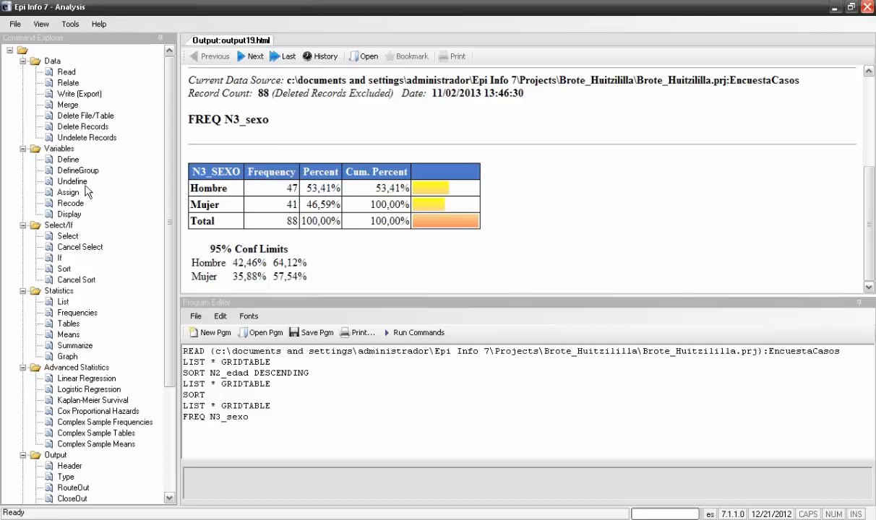
Step: Start a Select criterion on the records with the N3_sexo variable
click(69, 236)
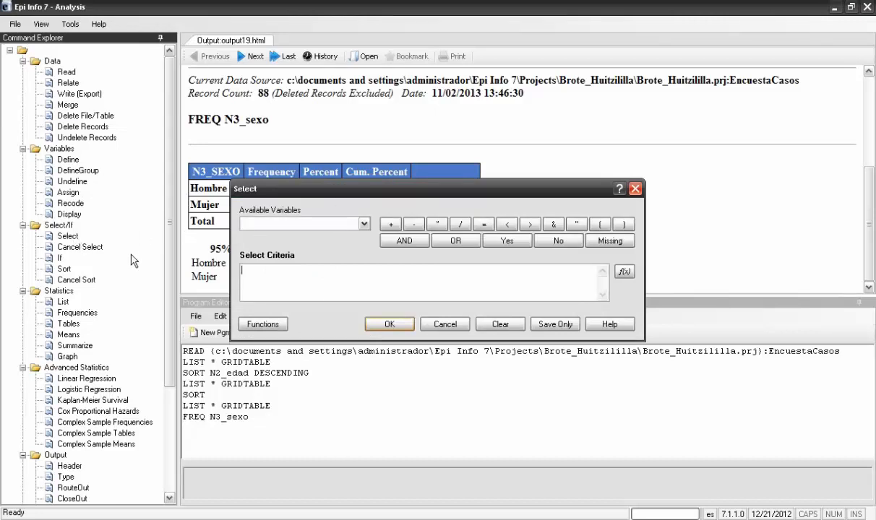
click(636, 189)
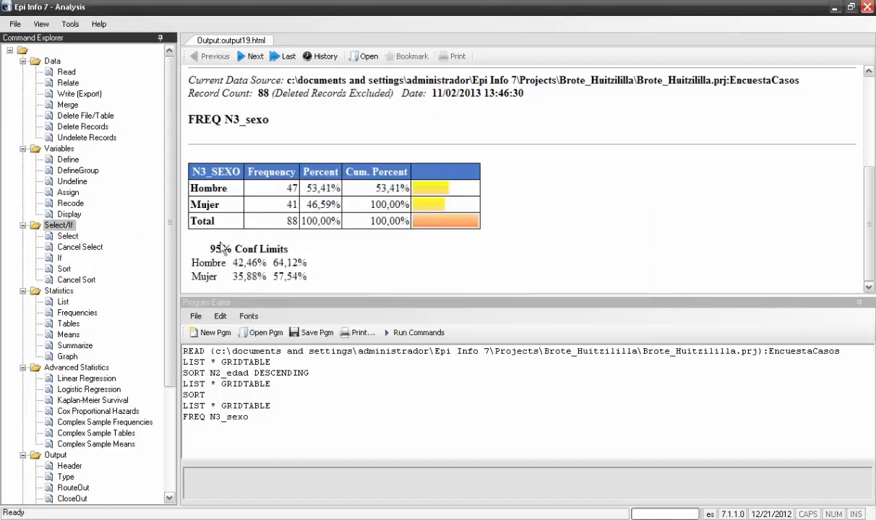
click(70, 238)
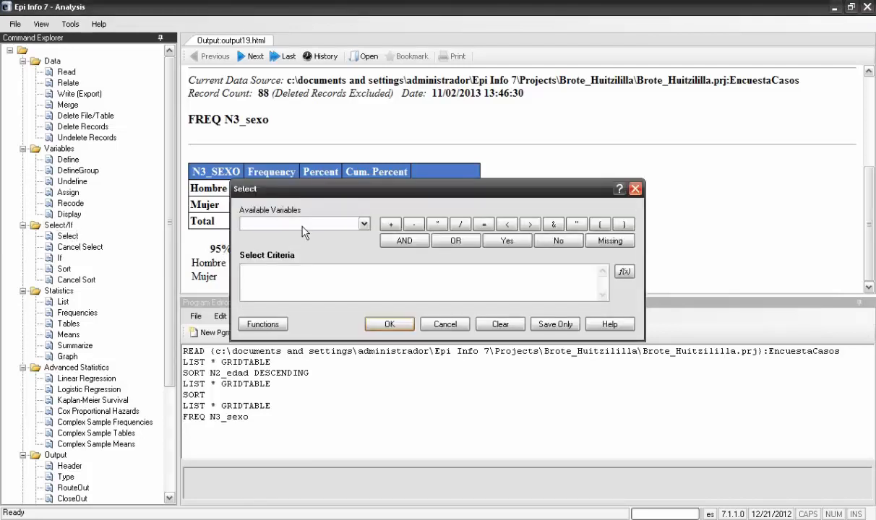
click(362, 224)
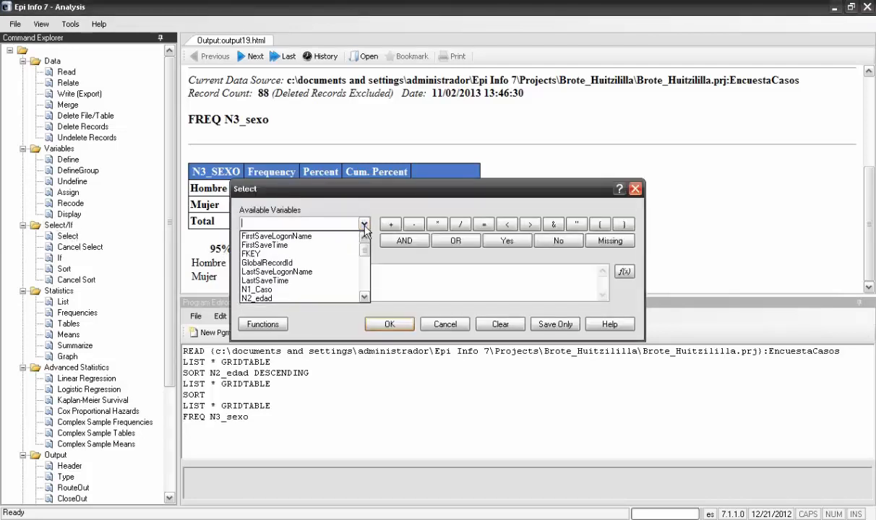
scroll(365, 253, down, 2)
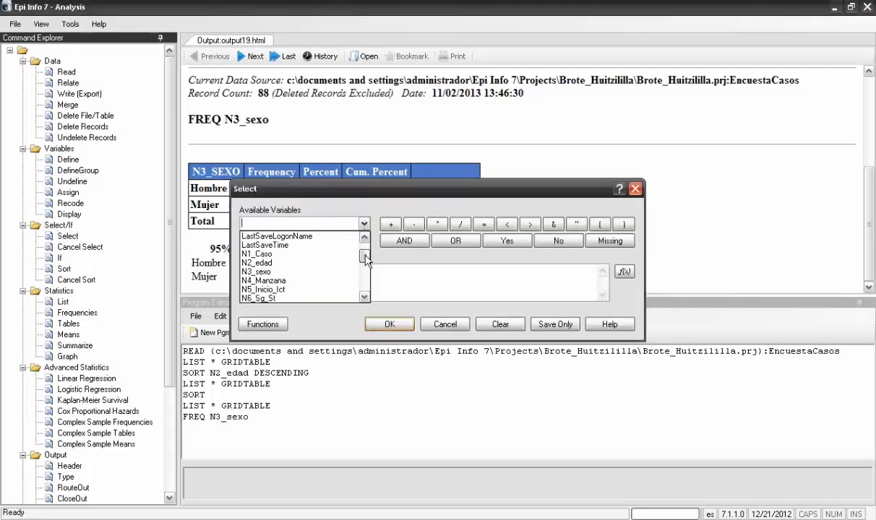
click(288, 272)
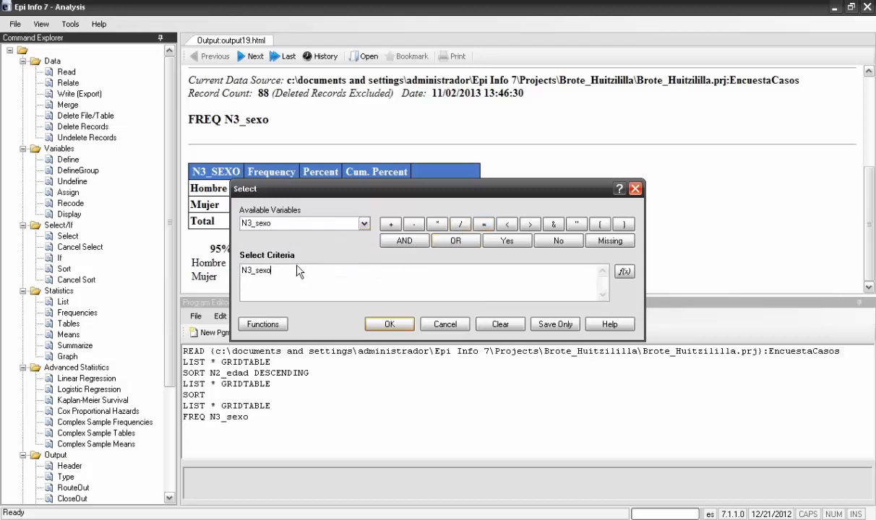
Step: Complete the selection criterion as N3_sexo = "Mujer" and apply it to the records
drag(295, 268, 223, 268)
click(272, 271)
click(483, 225)
click(576, 225)
text(Mujer)
click(576, 224)
click(390, 325)
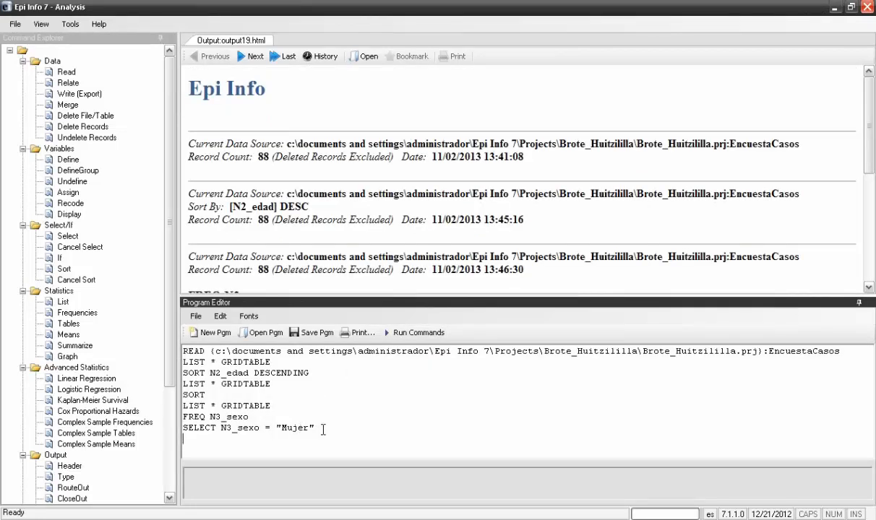
Step: List all variables (*) of the selected records in Grid mode and check the N3_sexo column
double_click(64, 303)
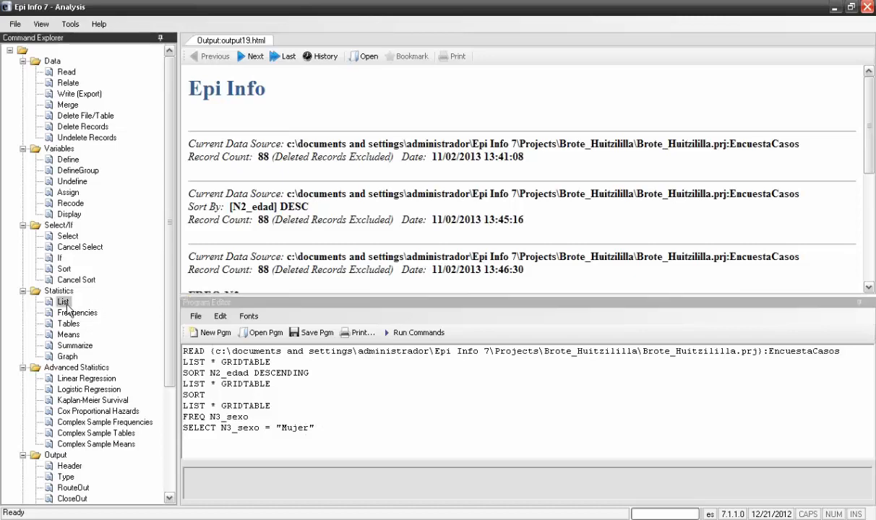
click(334, 327)
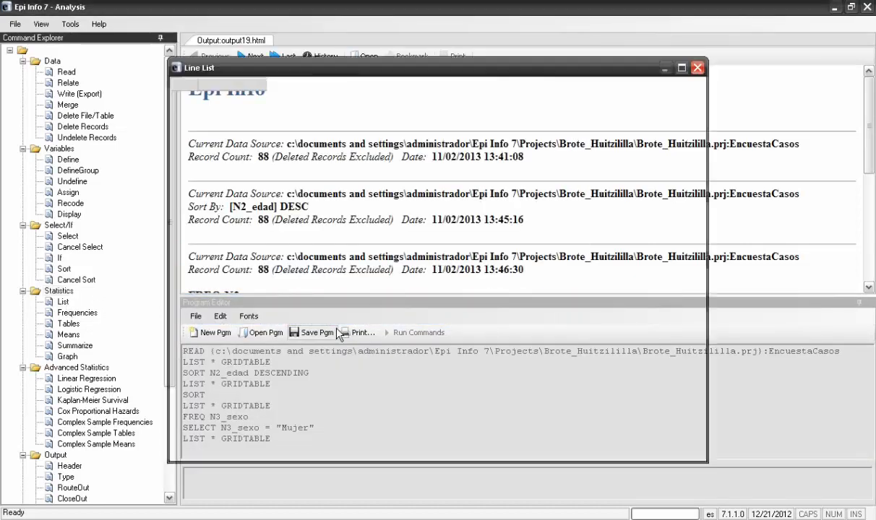
drag(286, 455, 655, 462)
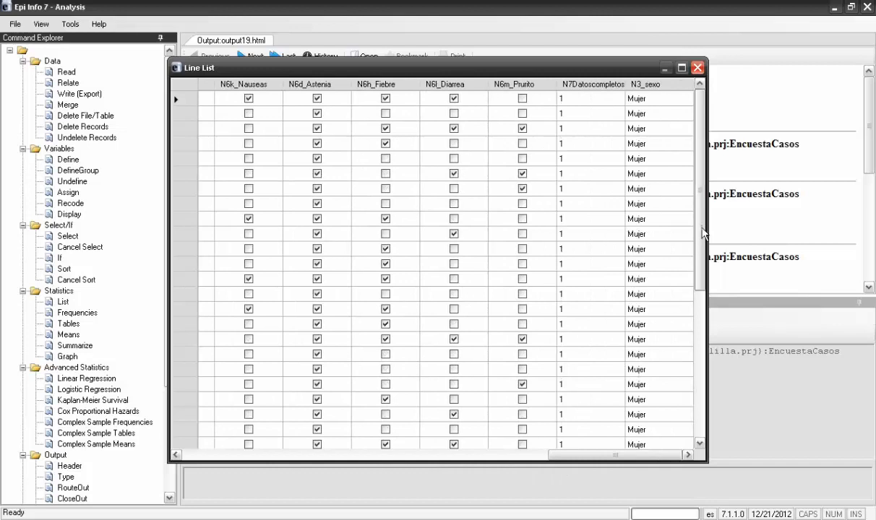
drag(703, 230, 703, 179)
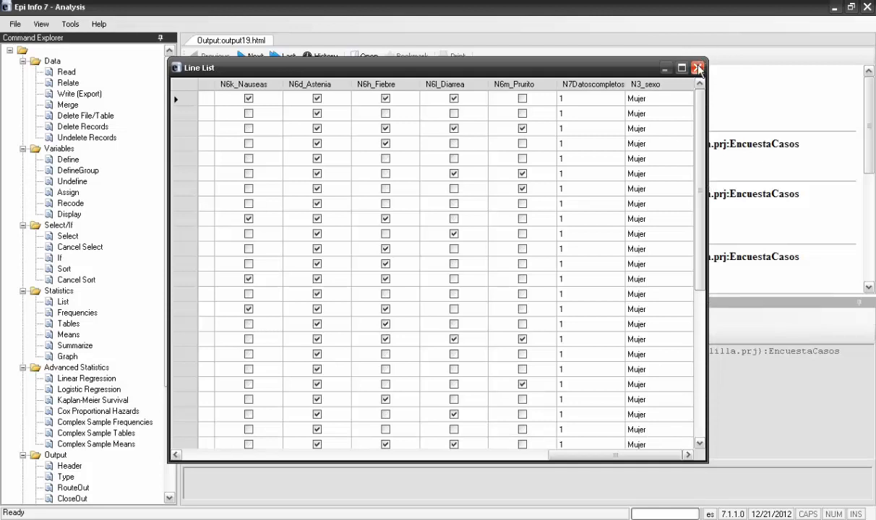
mouse_move(700, 128)
mouse_down()
mouse_move(698, 262)
mouse_move(699, 117)
mouse_up()
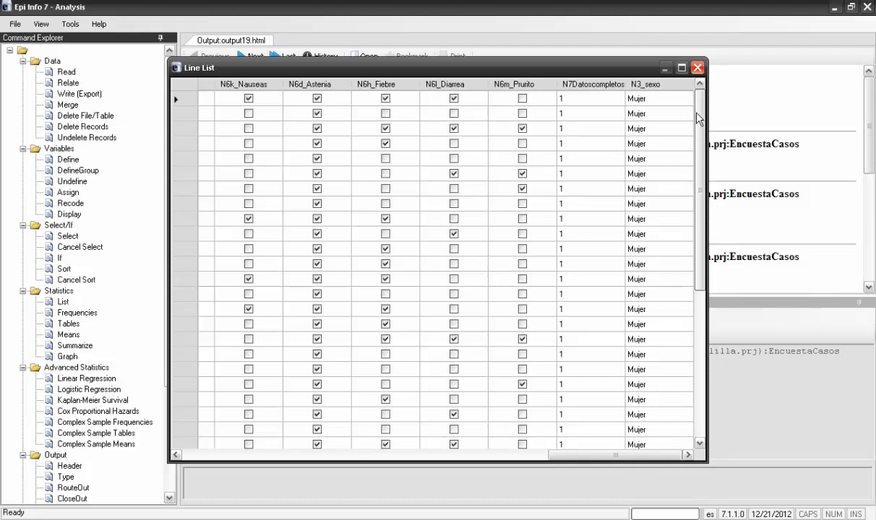
mouse_move(699, 117)
mouse_down()
mouse_move(699, 274)
mouse_move(705, 125)
mouse_up()
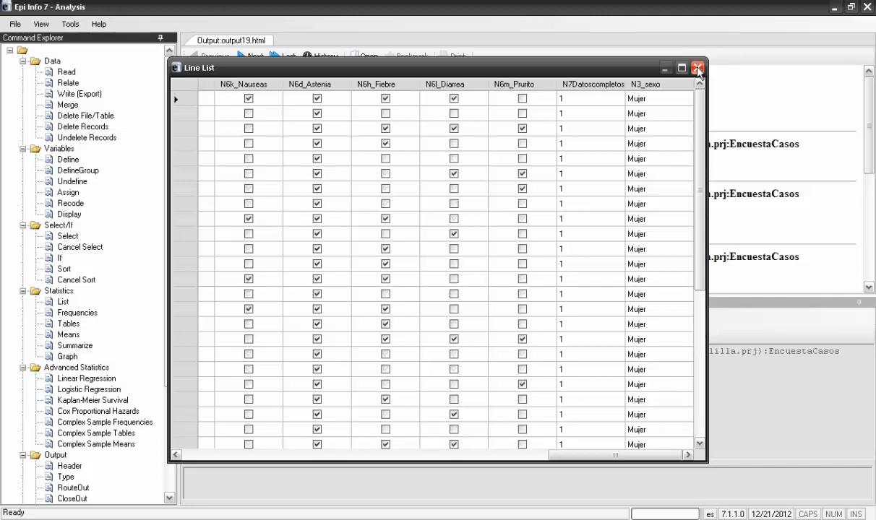
click(664, 68)
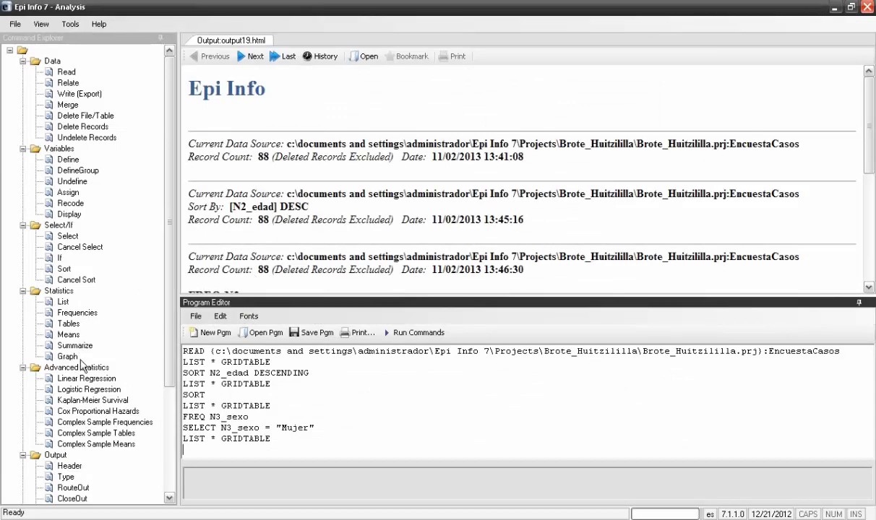
Step: Run Frequencies on the N3_sexo variable for the selected records, without weighting or stratification
click(76, 312)
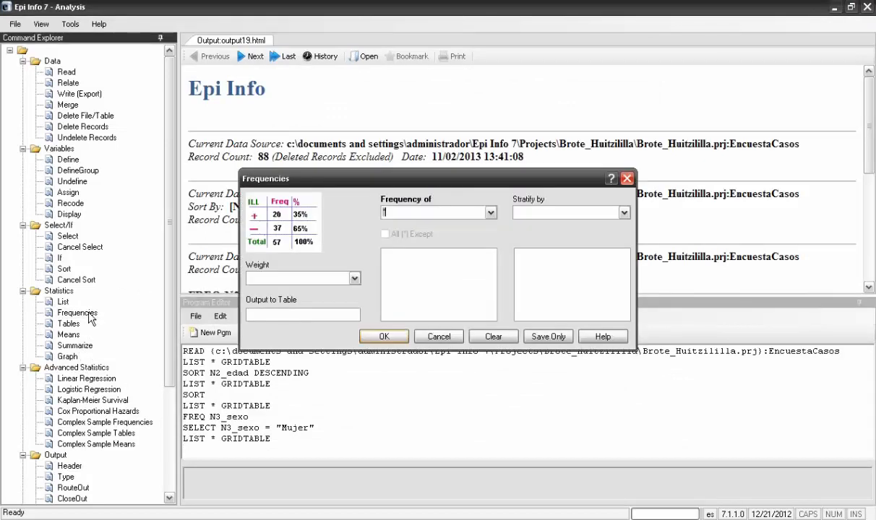
click(490, 212)
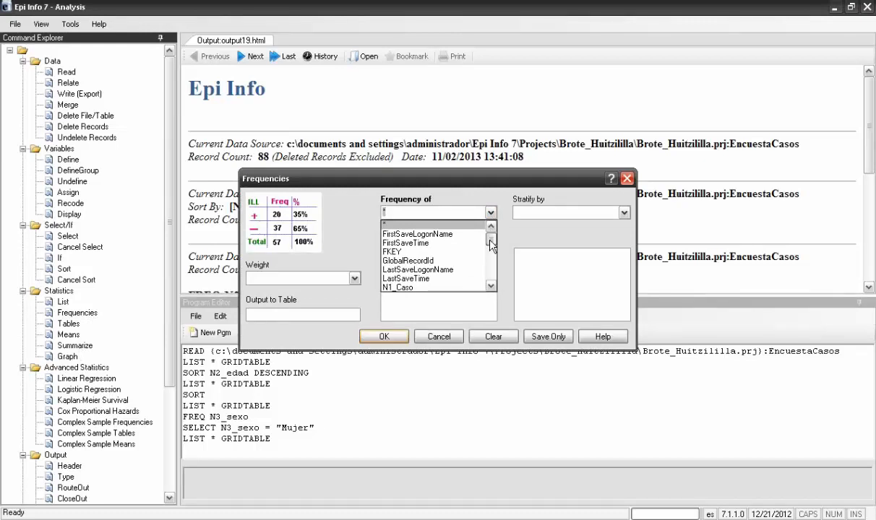
drag(491, 235, 491, 250)
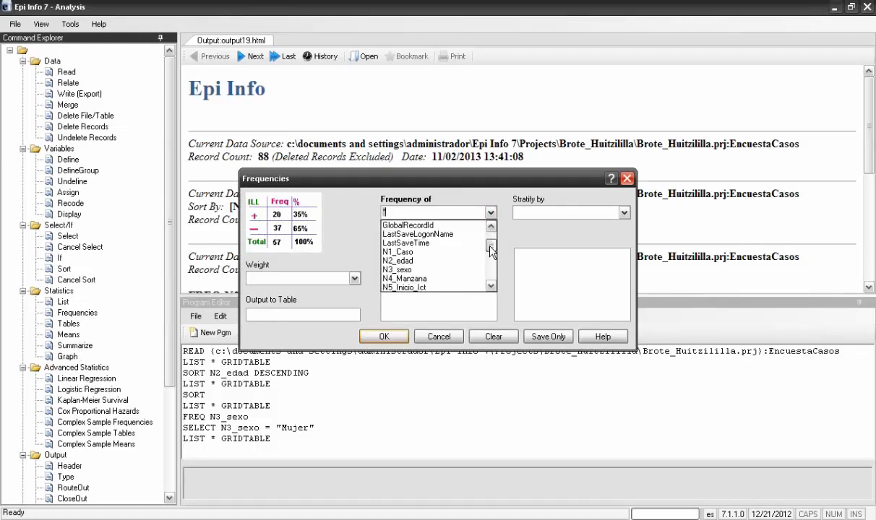
click(445, 273)
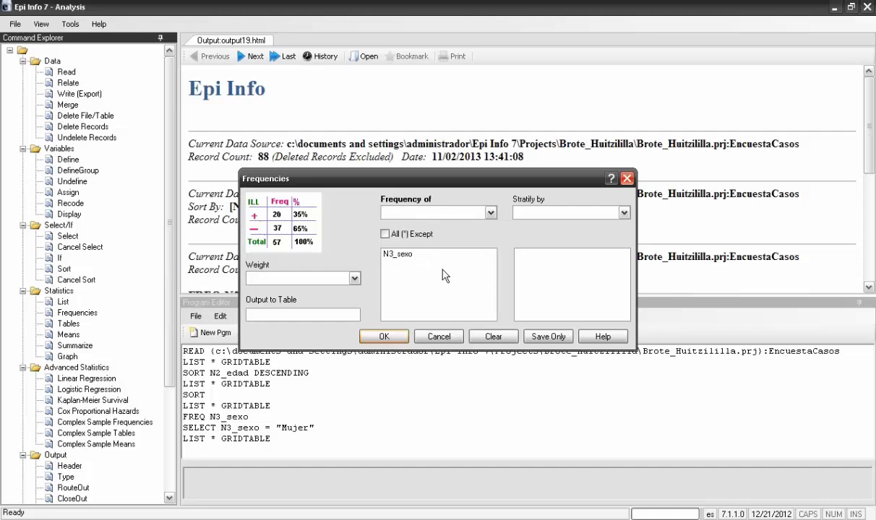
click(384, 337)
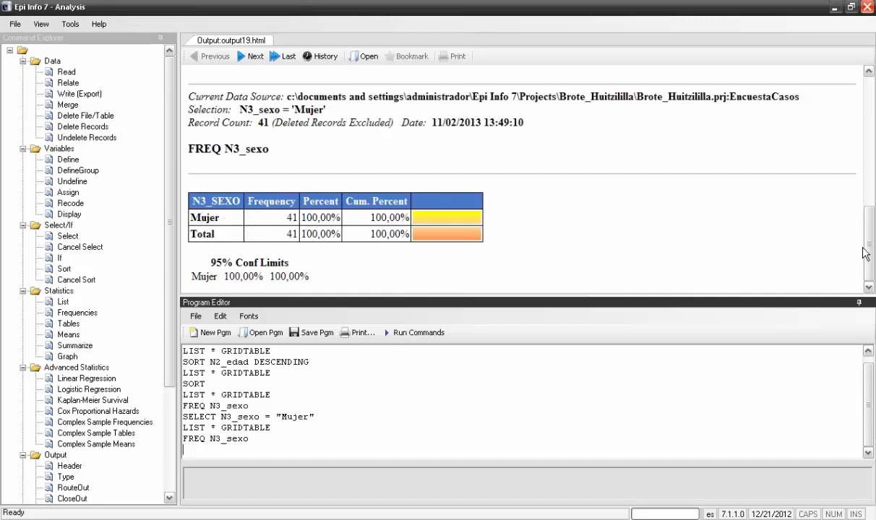
Step: Compare the Mujer frequency in the earlier full-data N3_sexo table with the Mujer and Total frequencies in the filtered table
click(816, 237)
drag(866, 246, 869, 203)
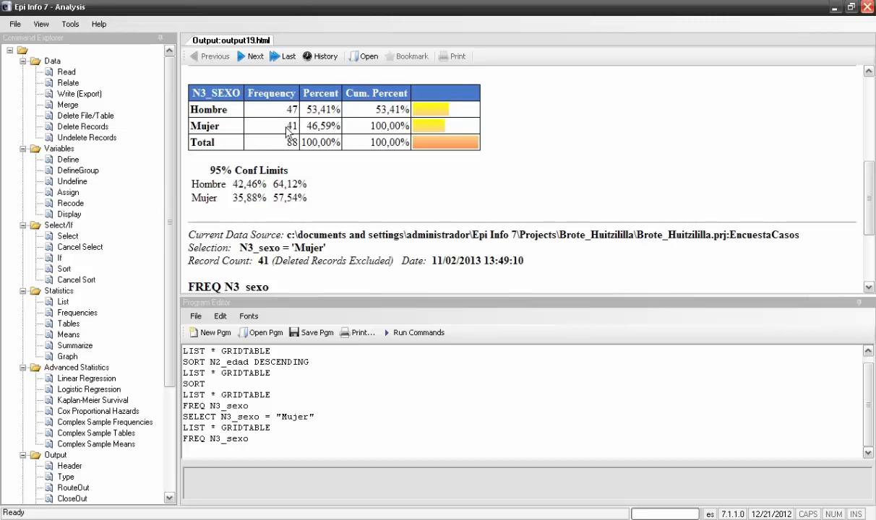
drag(273, 126, 291, 127)
click(359, 133)
drag(260, 122, 374, 131)
click(287, 130)
drag(868, 194, 870, 248)
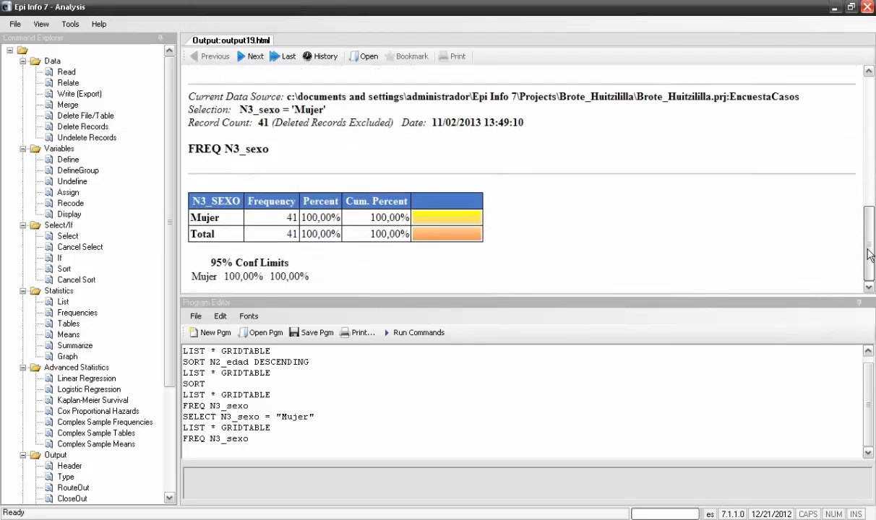
double_click(292, 234)
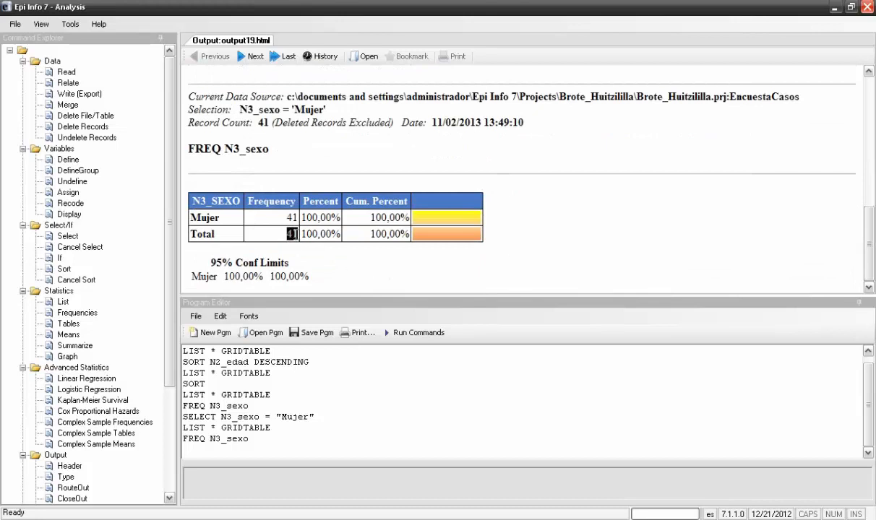
double_click(292, 218)
click(403, 254)
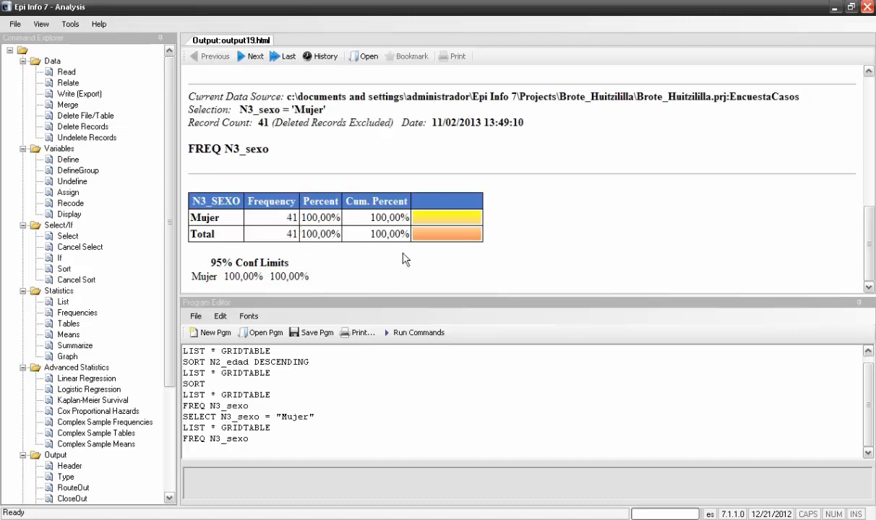